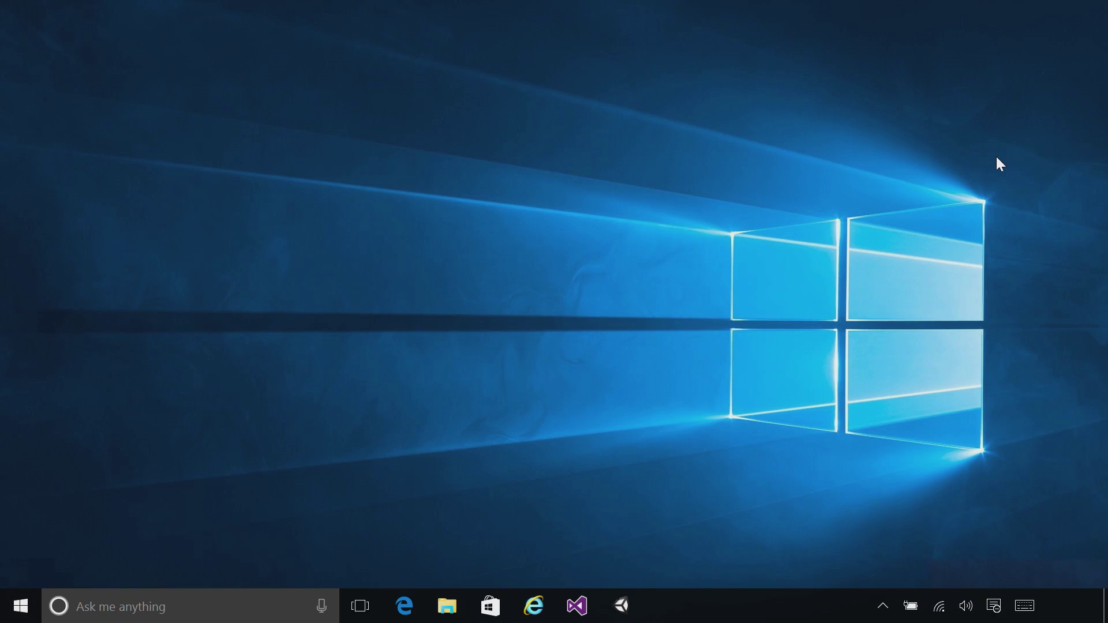
Launch Unity 5.3.0b5 from the Windows taskbar.
{"action": "left_click", "coordinate": [617, 605]}
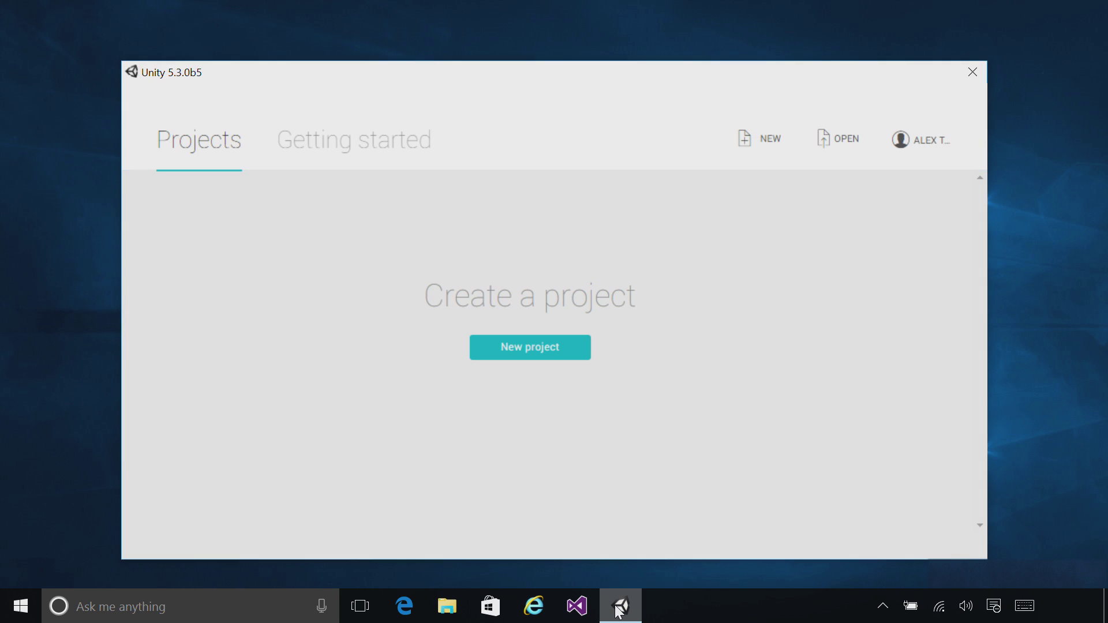
Open the existing Origami project folder from C:\Projects in the Unity launcher.
{"action": "left_click", "coordinate": [837, 142]}
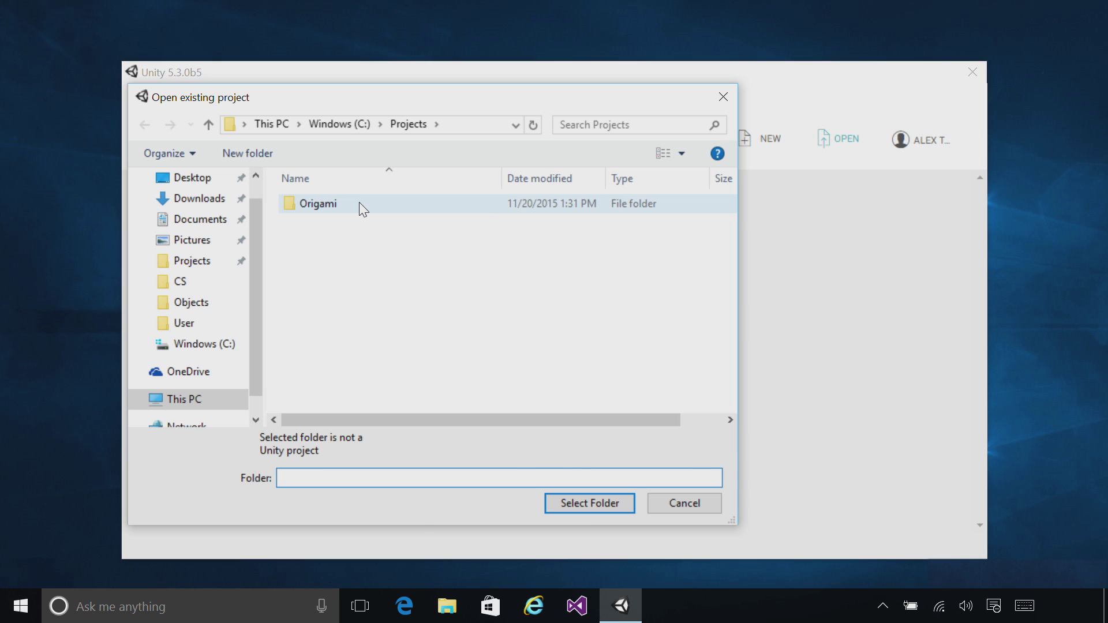
{"action": "left_click", "coordinate": [358, 203]}
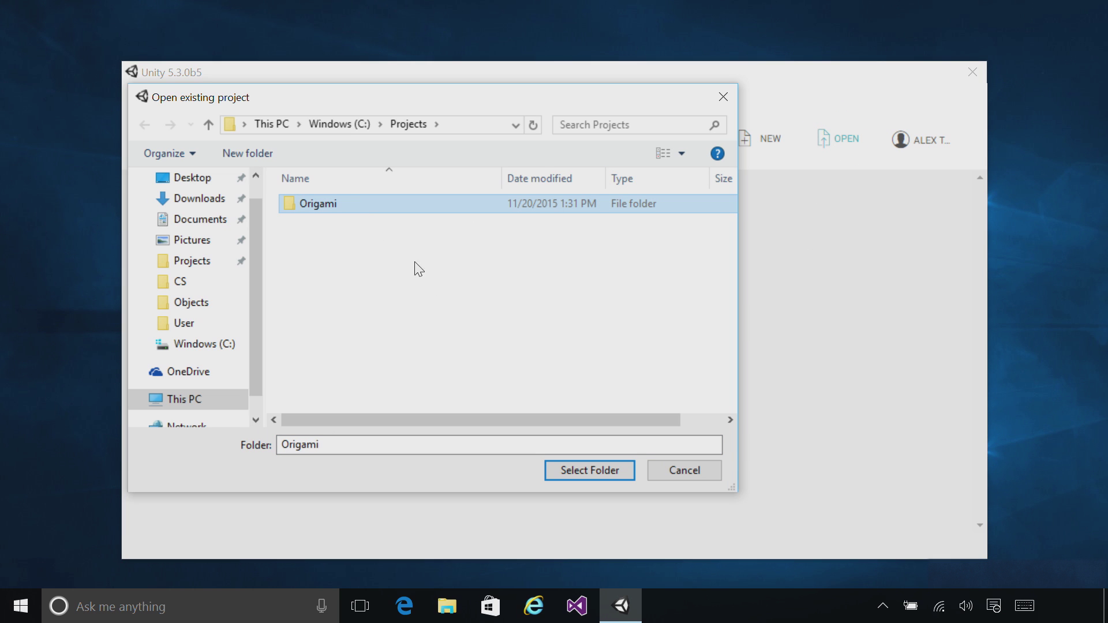
{"action": "left_click", "coordinate": [558, 472]}
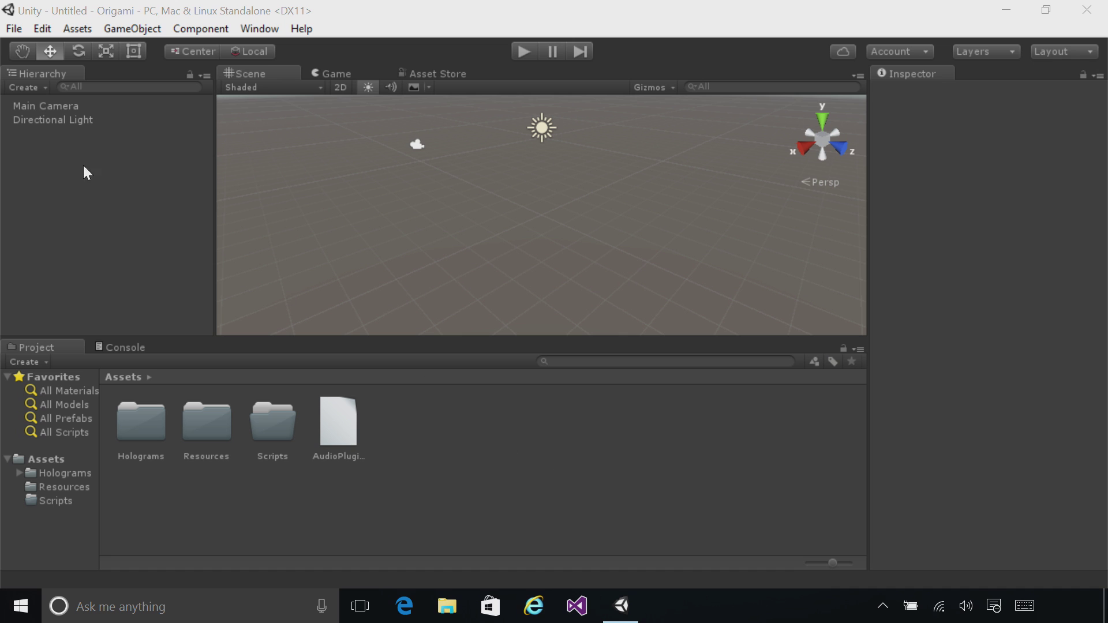
Save the current scene as 'Origami' in the project's Assets folder.
{"action": "left_click", "coordinate": [14, 28]}
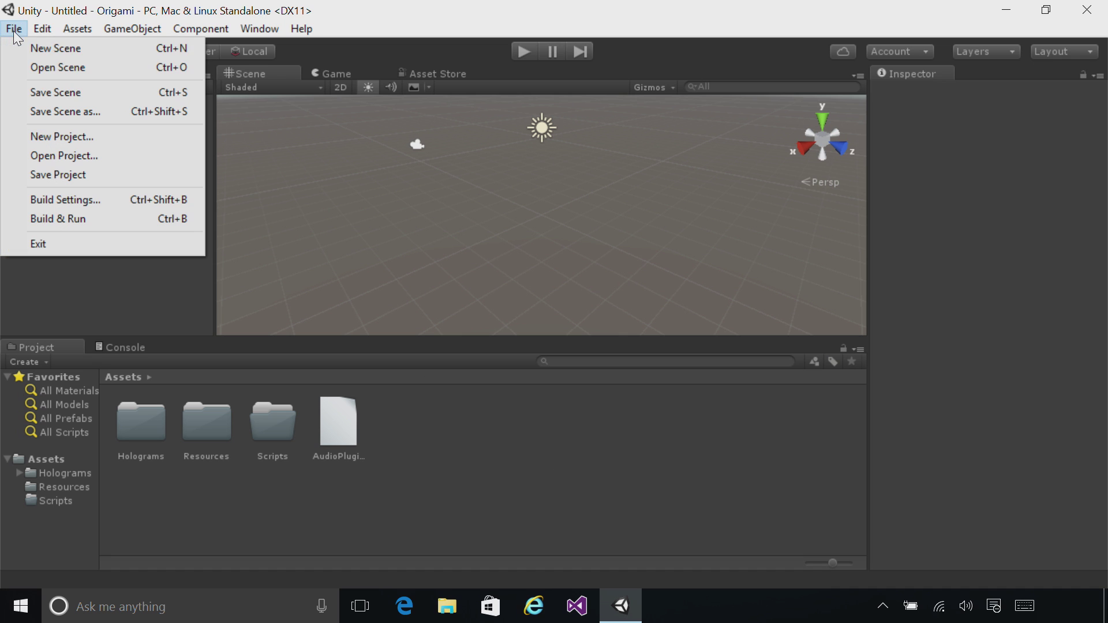
{"action": "left_click", "coordinate": [34, 112]}
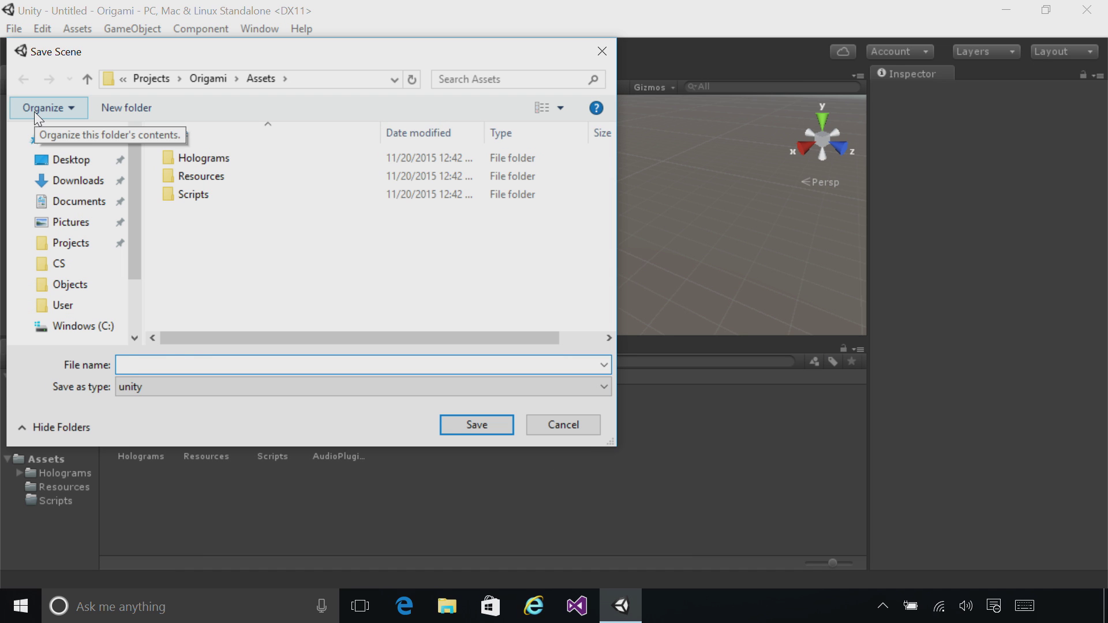
{"action": "type", "text": "Origami"}
{"action": "left_click", "coordinate": [476, 424]}
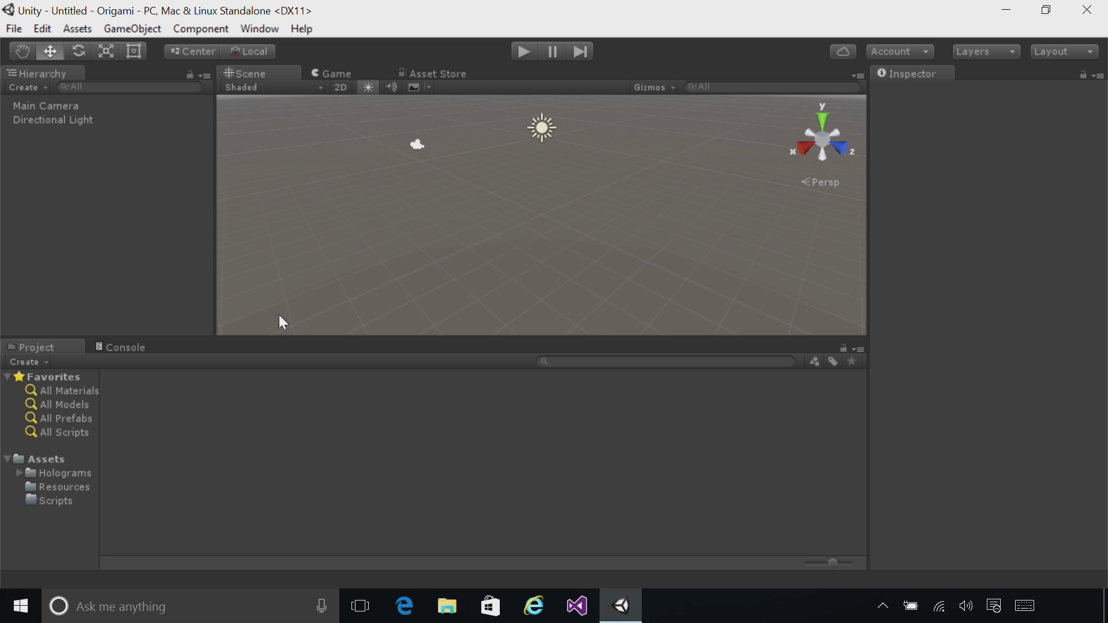
{"action": "left_click", "coordinate": [123, 109]}
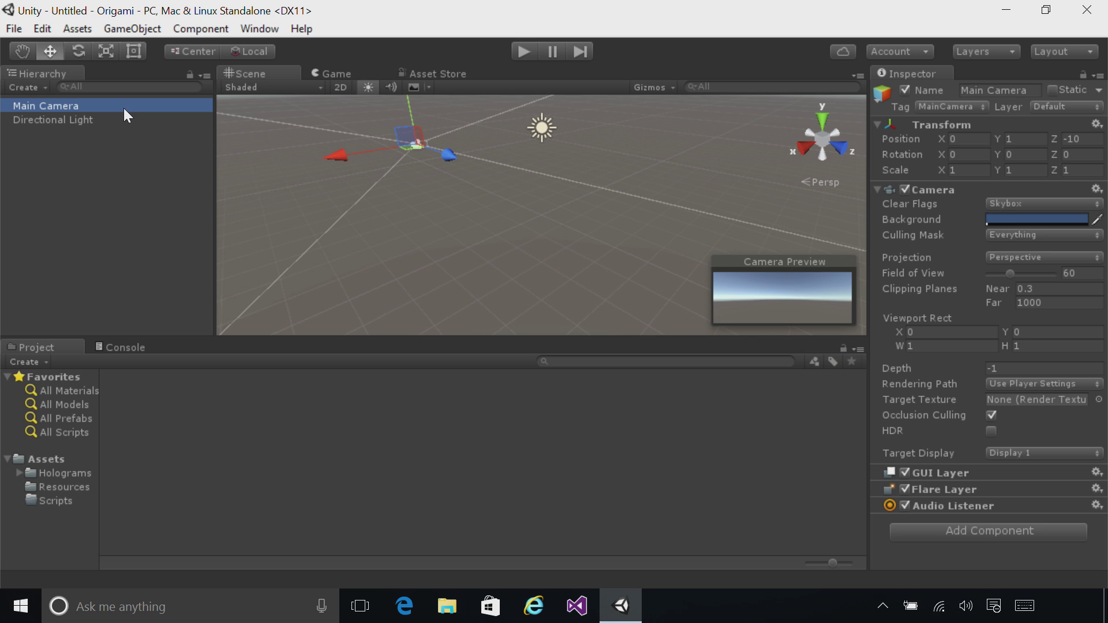
Set the Main Camera's Position Y and Z to 0, placing it at 0, 0, 0.
{"action": "left_click", "coordinate": [1034, 140]}
{"action": "type", "text": "0"}
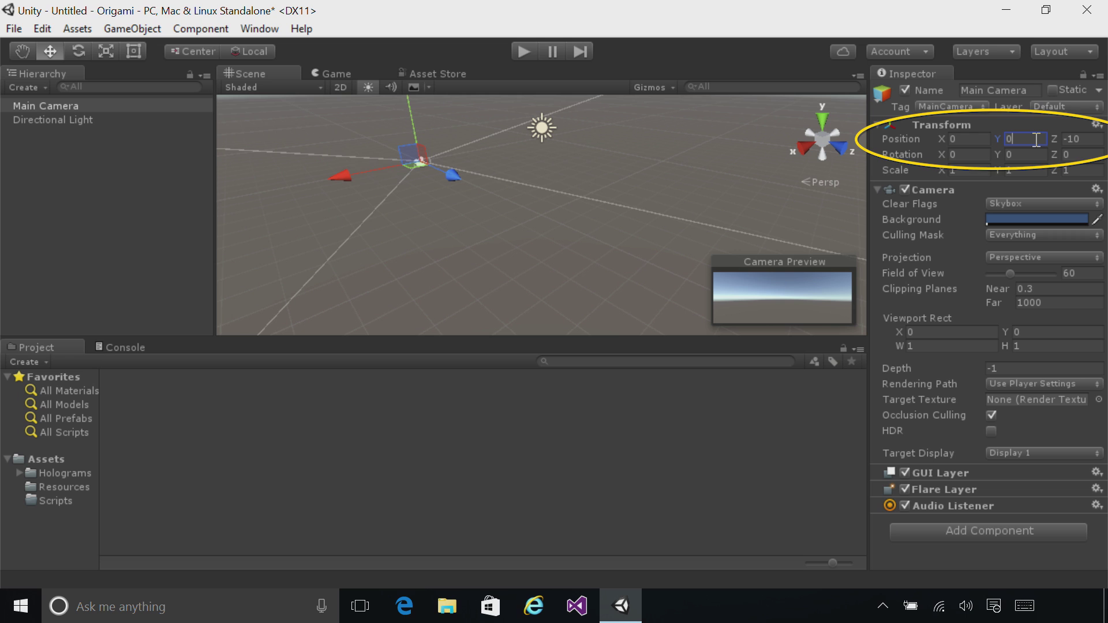
{"action": "key", "text": "Tab"}
{"action": "type", "text": "0"}
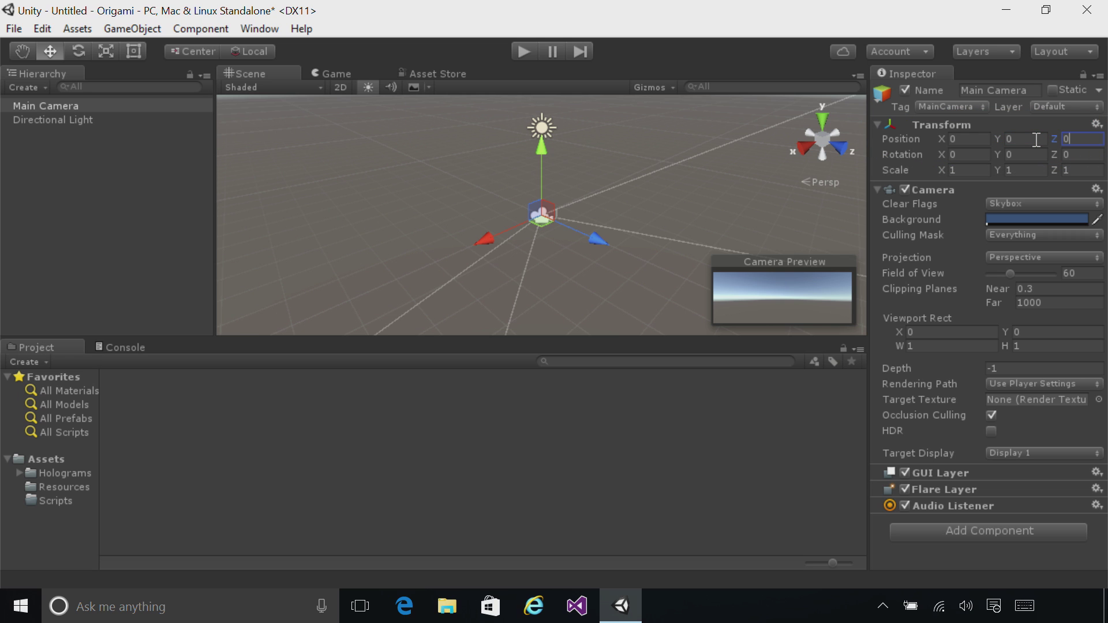
Set the Main Camera's Clear Flags to Solid Color with a black background.
{"action": "left_click", "coordinate": [1042, 205]}
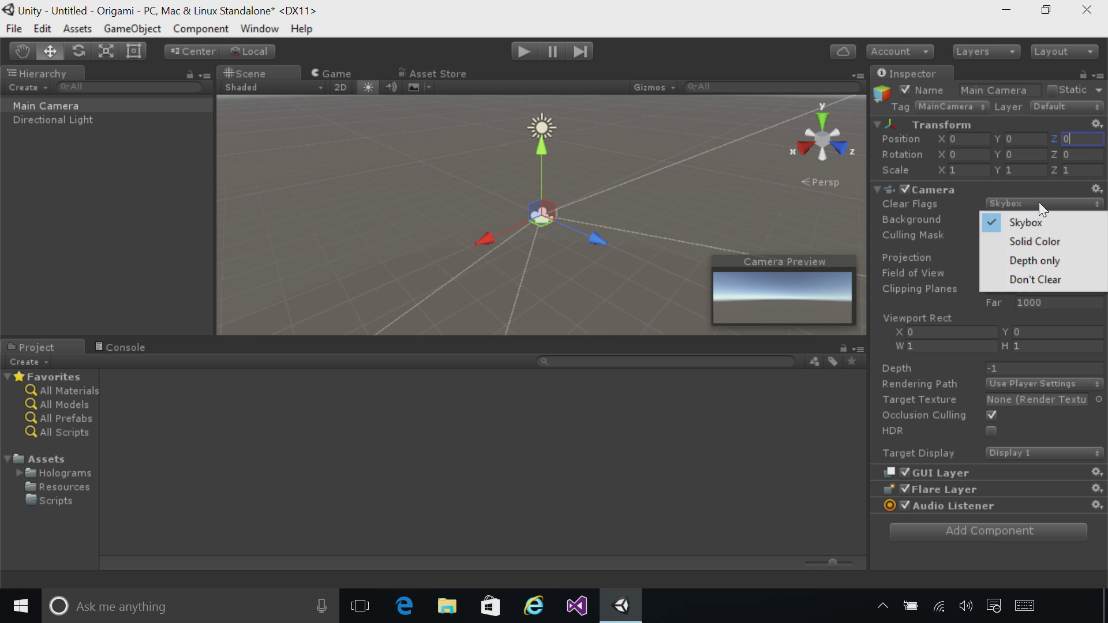
{"action": "left_click", "coordinate": [1041, 242]}
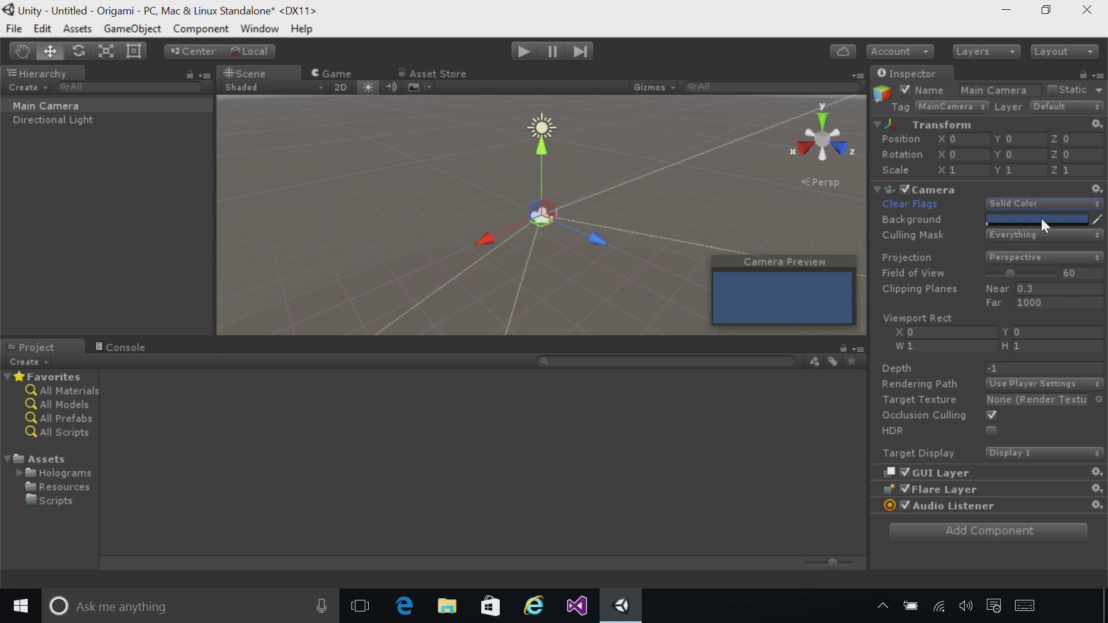
{"action": "left_click", "coordinate": [1041, 218]}
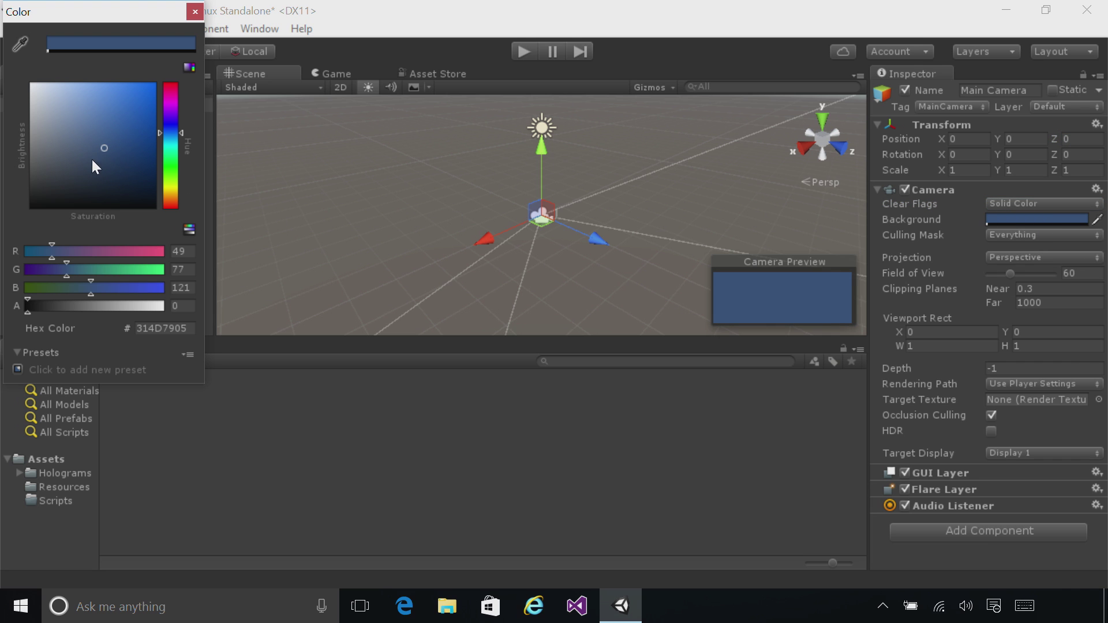
{"action": "left_click_drag", "start_coordinate": [92, 159], "coordinate": [187, 240]}
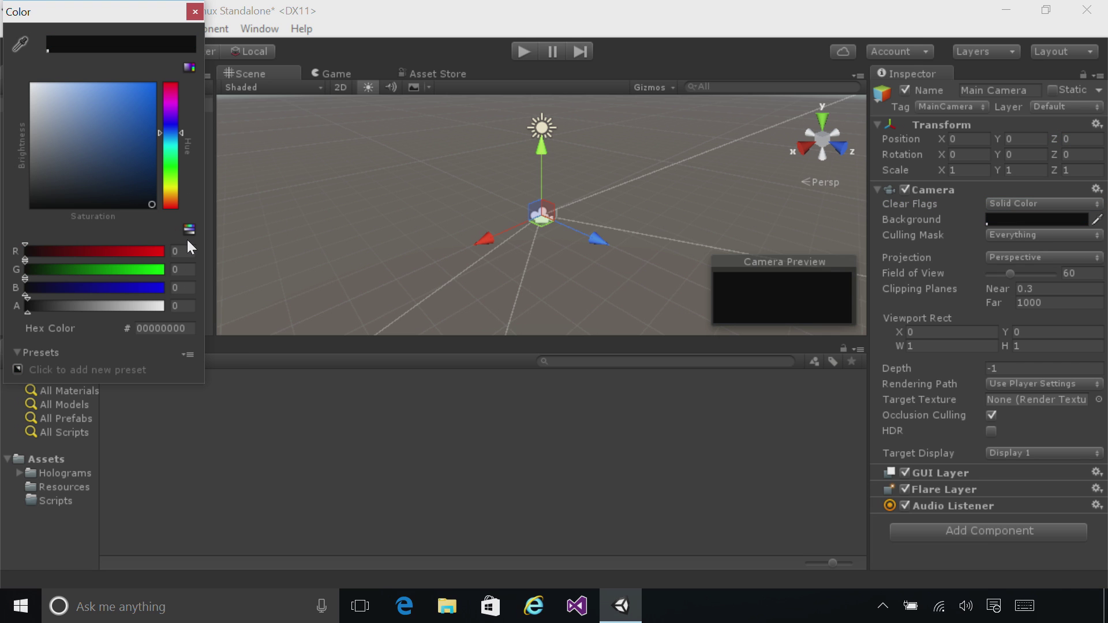
{"action": "left_click", "coordinate": [196, 15]}
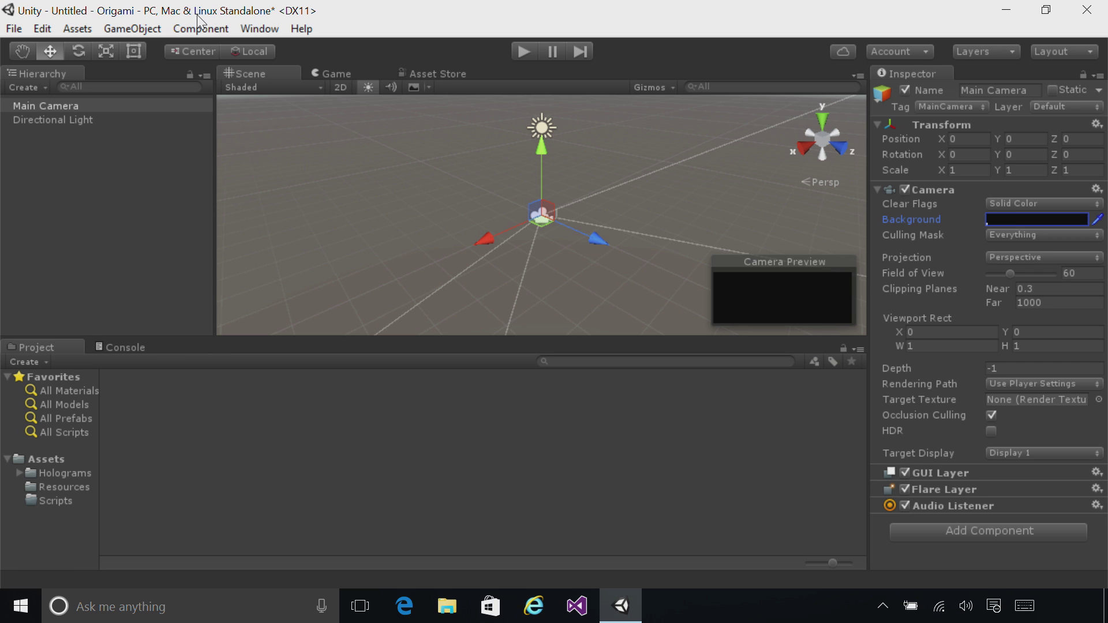
{"action": "left_click", "coordinate": [28, 88]}
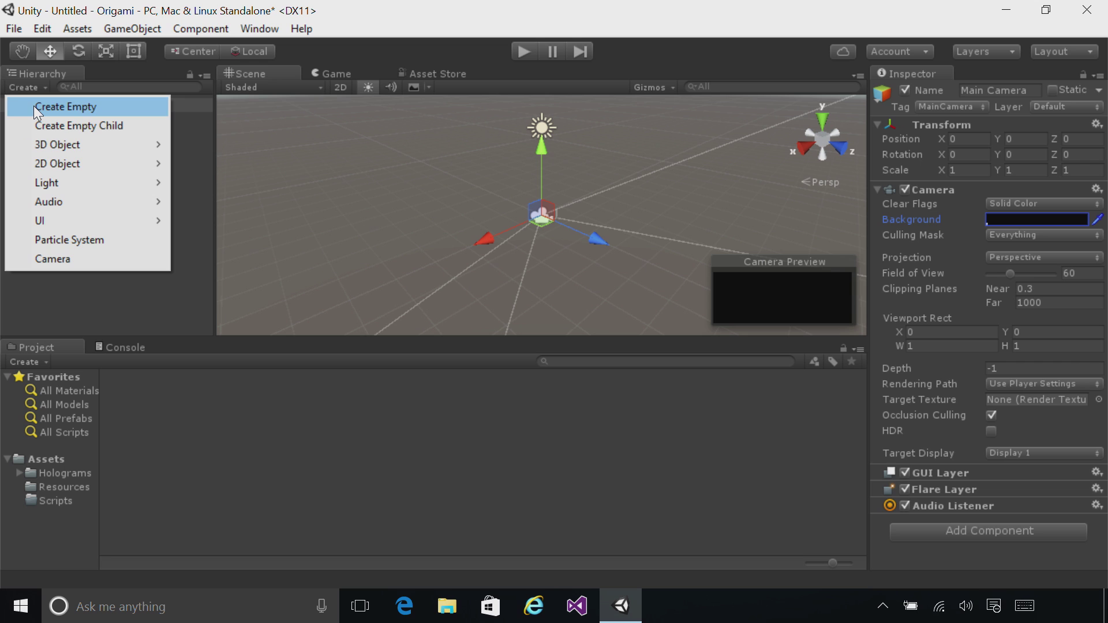
Create an empty GameObject and rename it 'OrigamiCollection'.
{"action": "left_click", "coordinate": [34, 106]}
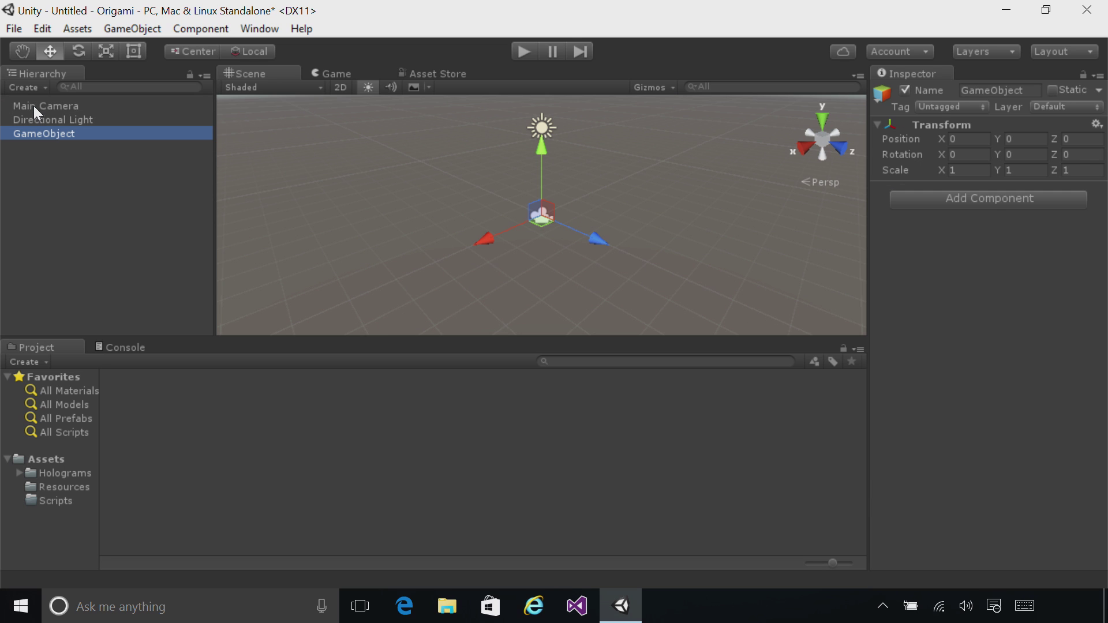
{"action": "right_click", "coordinate": [41, 135]}
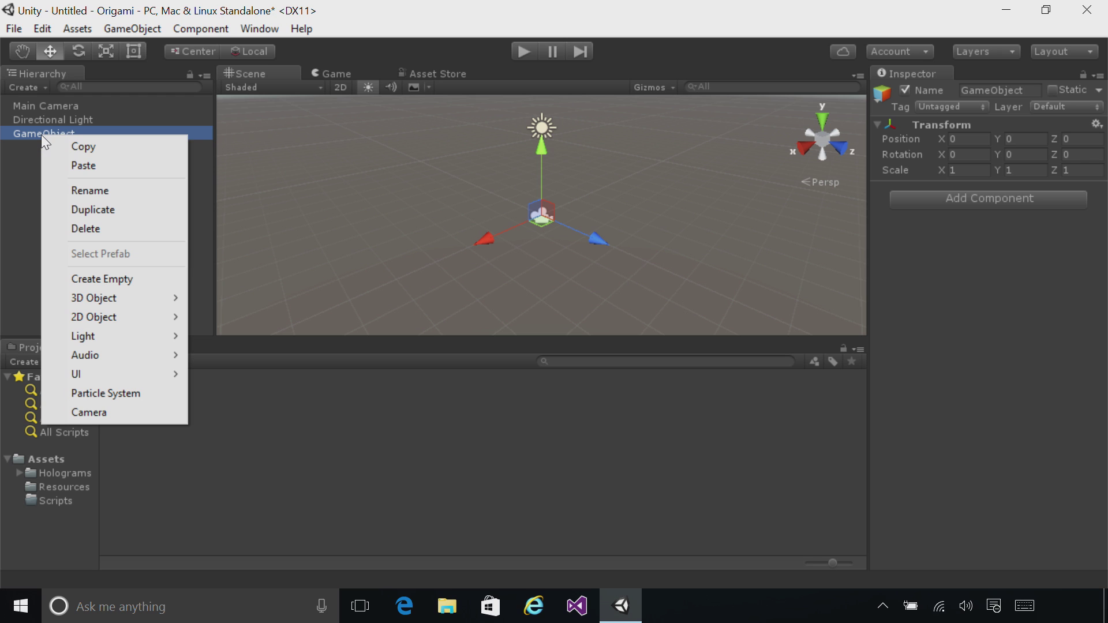
{"action": "left_click", "coordinate": [63, 191]}
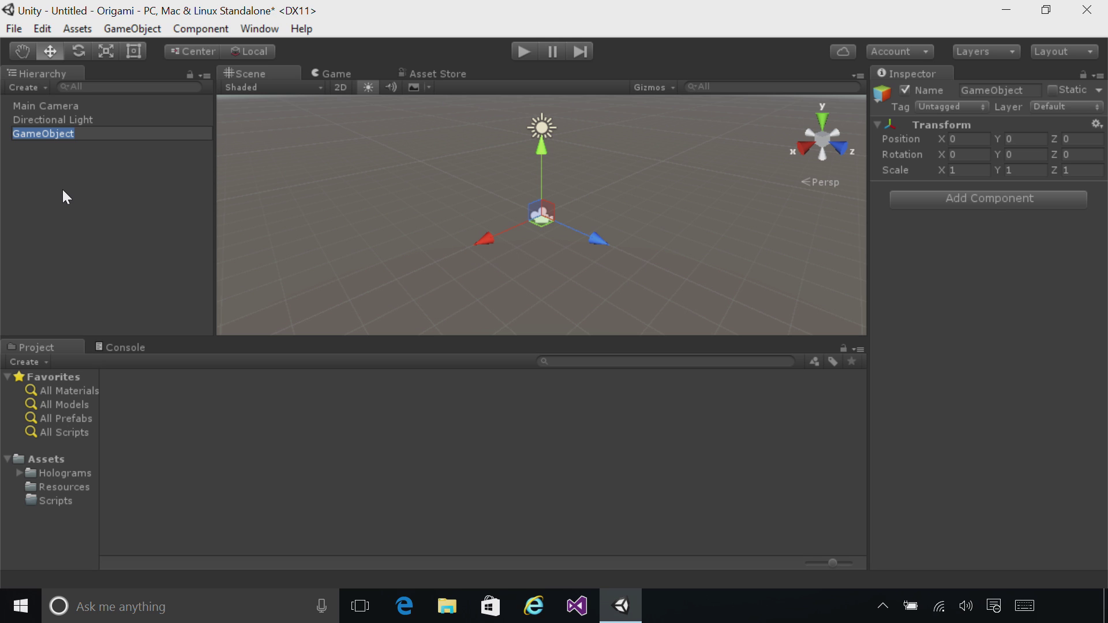
{"action": "type", "text": "OrigamiCollection"}
{"action": "key", "text": "Return"}
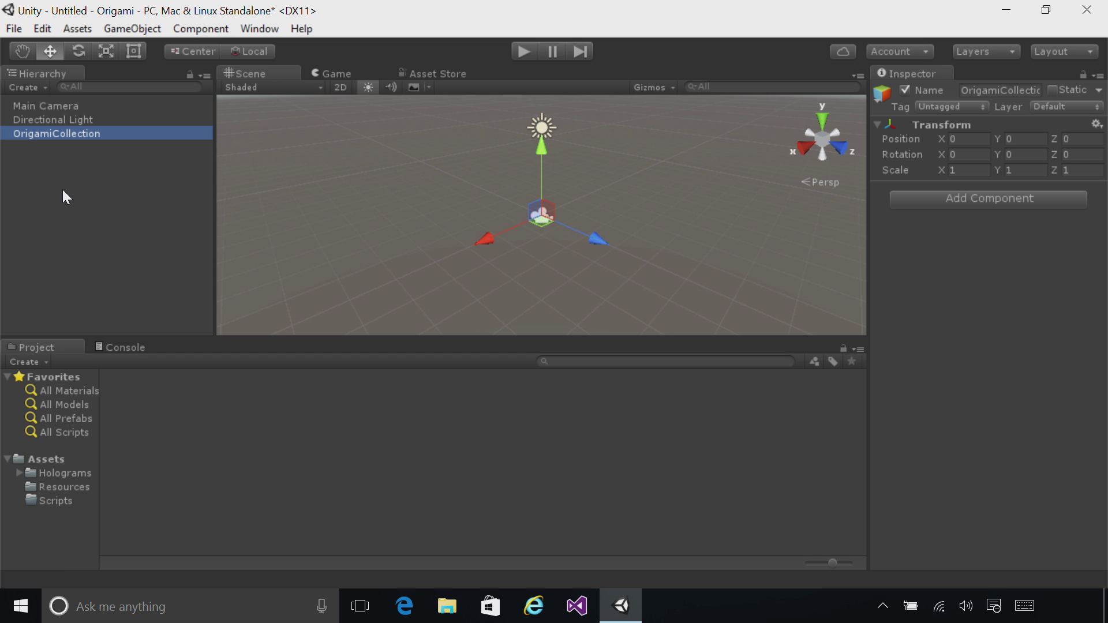
{"action": "left_click", "coordinate": [65, 473]}
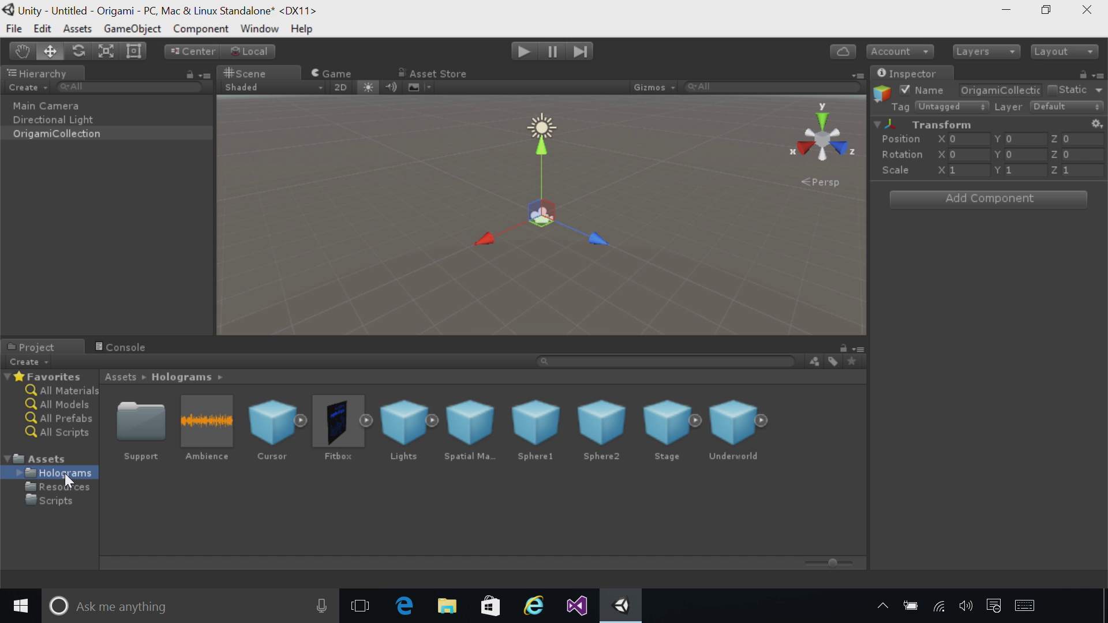
Drag the Stage, Sphere1 and Sphere2 holograms from Assets/Holograms under OrigamiCollection.
{"action": "mouse_move", "coordinate": [670, 411]}
{"action": "left_mouse_down"}
{"action": "mouse_move", "coordinate": [371, 375]}
{"action": "mouse_move", "coordinate": [212, 300]}
{"action": "mouse_move", "coordinate": [119, 210]}
{"action": "mouse_move", "coordinate": [77, 134]}
{"action": "left_mouse_up"}
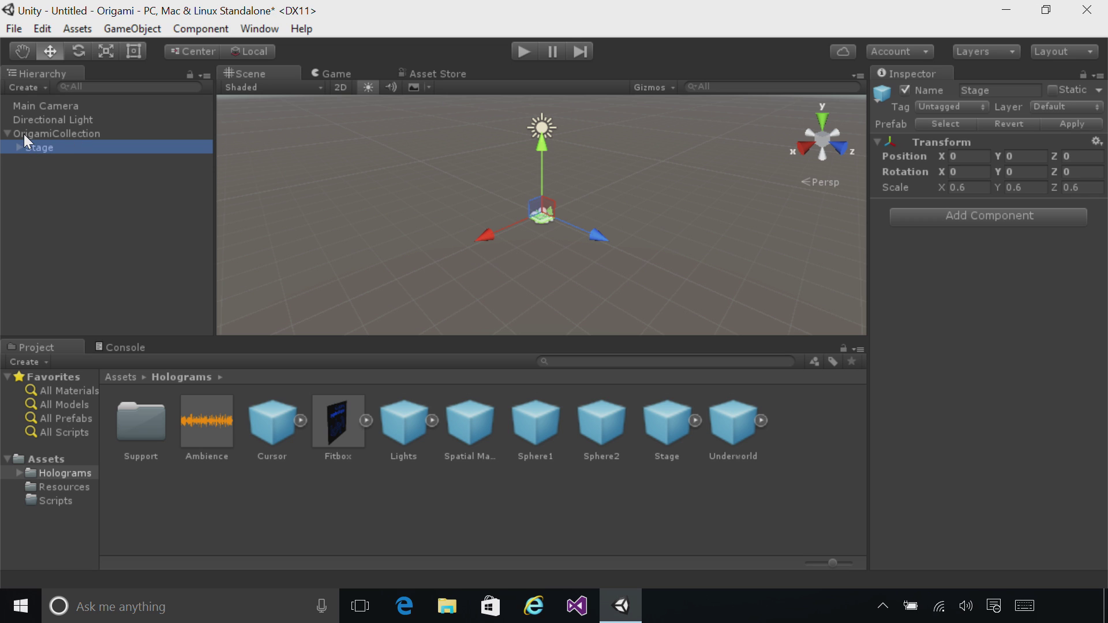
{"action": "left_click_drag", "start_coordinate": [530, 424], "coordinate": [114, 134]}
{"action": "left_click_drag", "start_coordinate": [602, 420], "coordinate": [94, 134]}
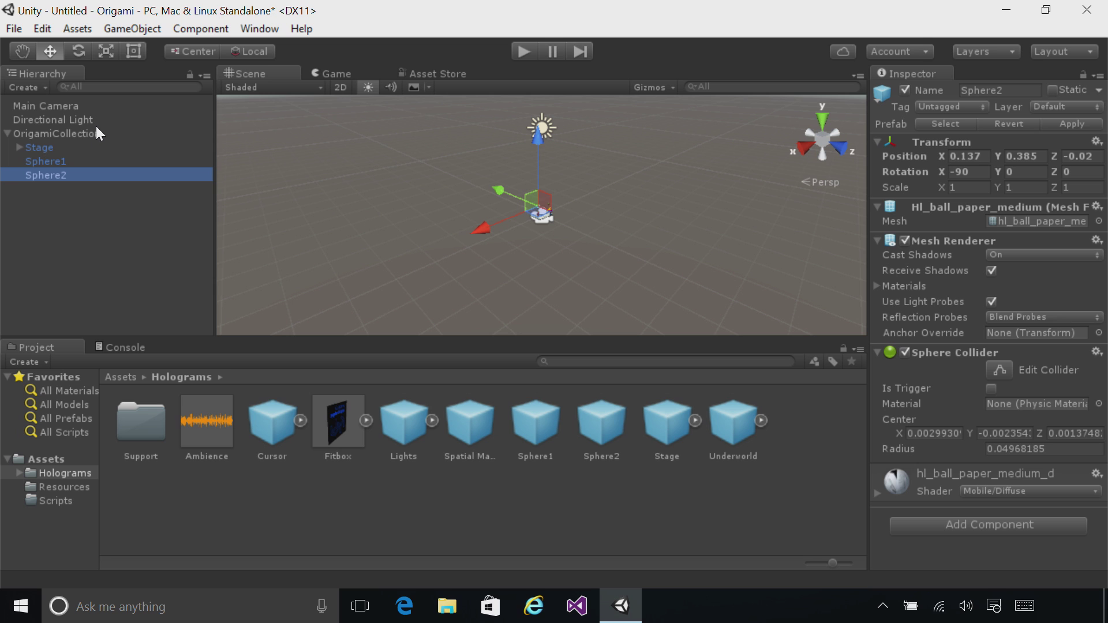
Delete the Directional Light and add the Lights prefab at the scene's top level.
{"action": "left_click", "coordinate": [99, 121]}
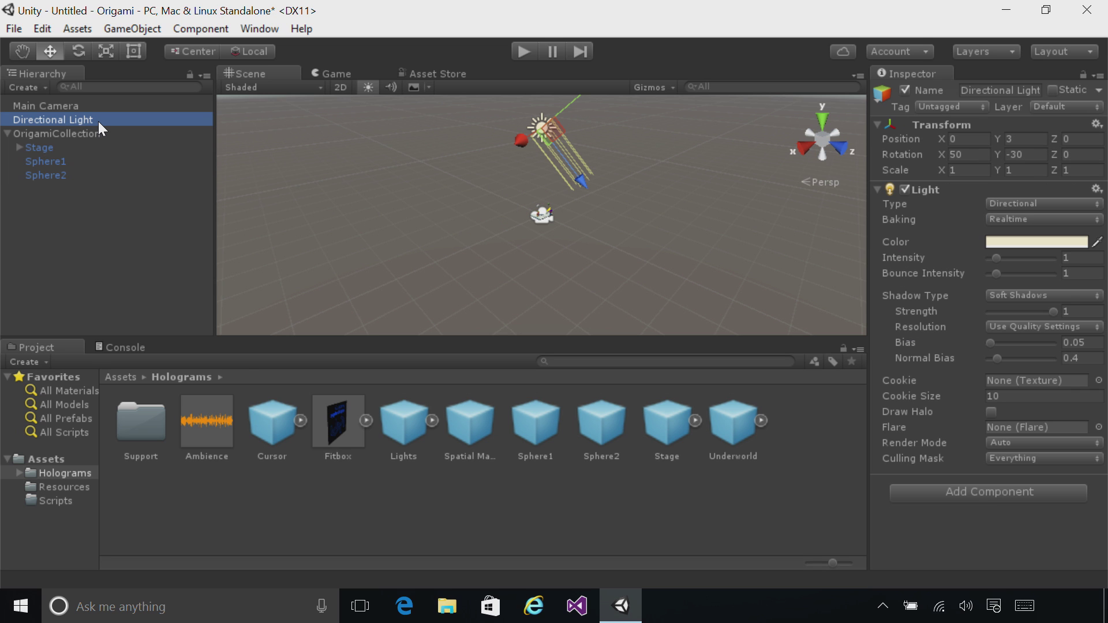
{"action": "right_click", "coordinate": [98, 121]}
{"action": "left_click", "coordinate": [137, 216]}
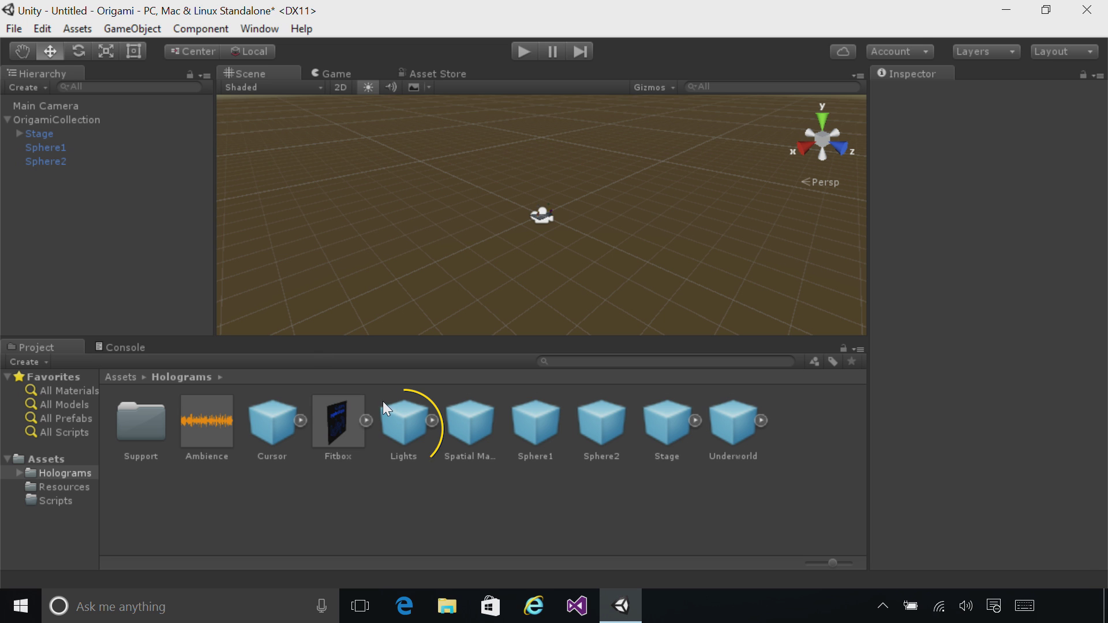
{"action": "left_click_drag", "start_coordinate": [403, 419], "coordinate": [106, 258]}
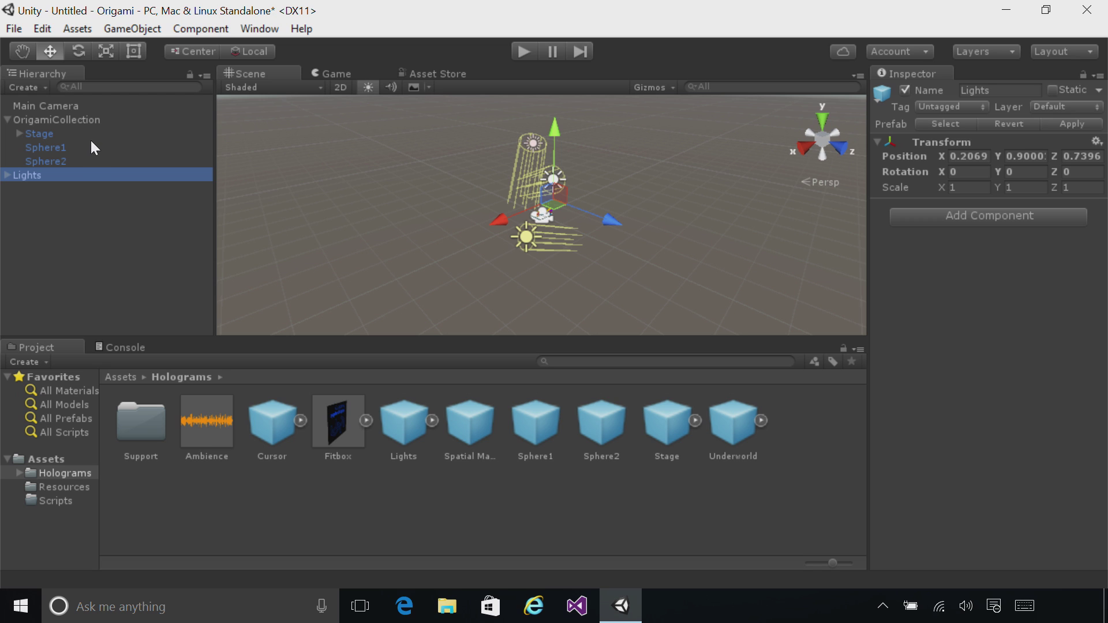
{"action": "left_click", "coordinate": [88, 120]}
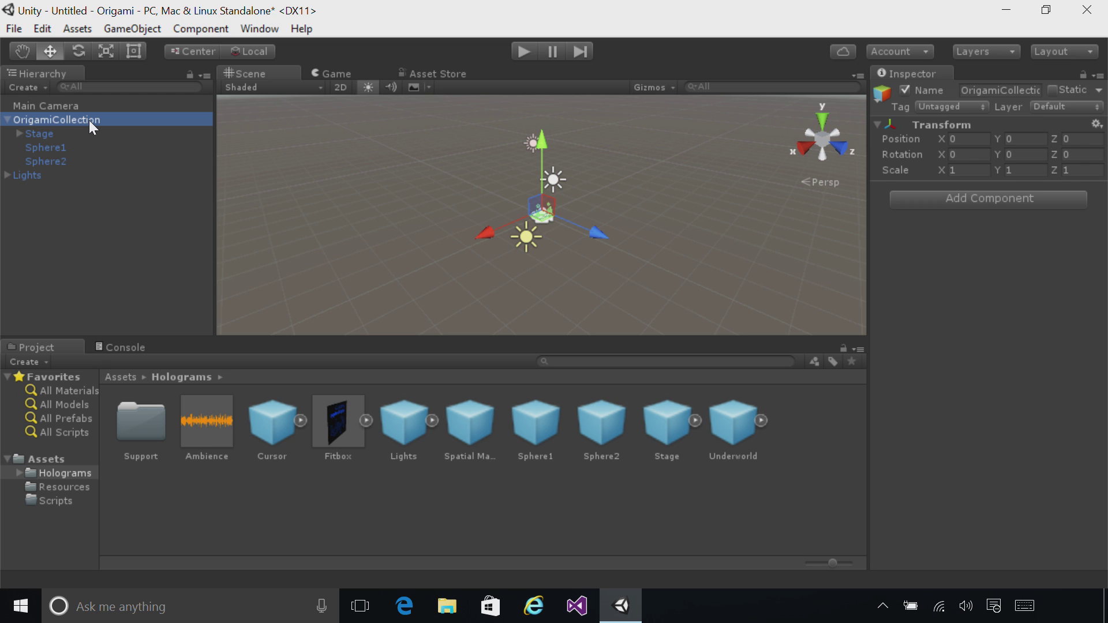
Set OrigamiCollection's Position Y to -0.5 and Z to 2.0.
{"action": "left_click", "coordinate": [1028, 140]}
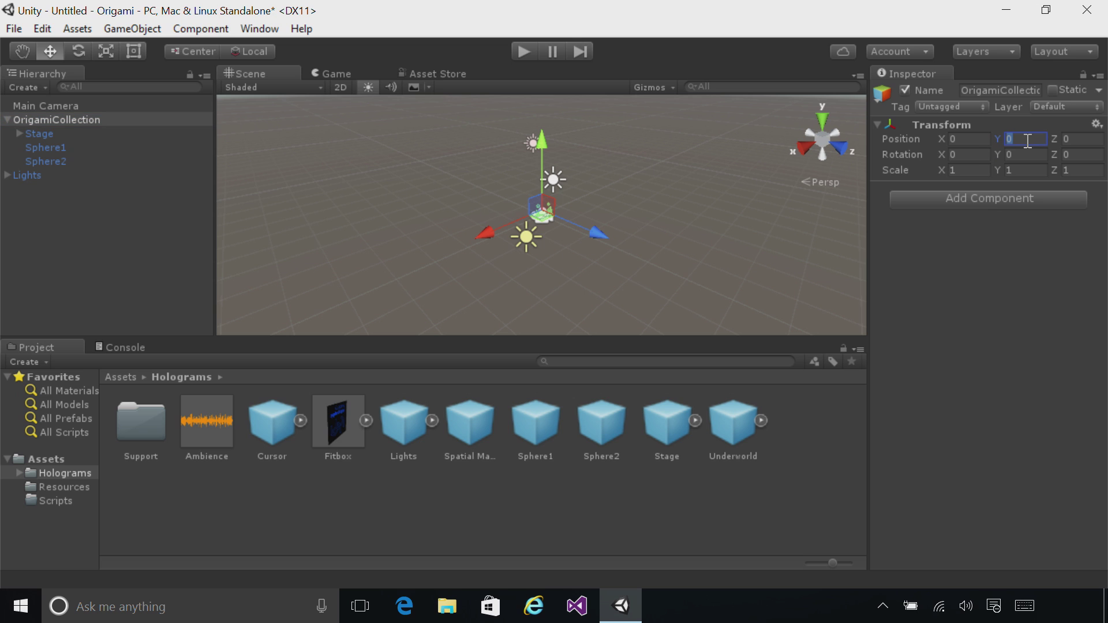
{"action": "type", "text": "-0.5"}
{"action": "key", "text": "Tab"}
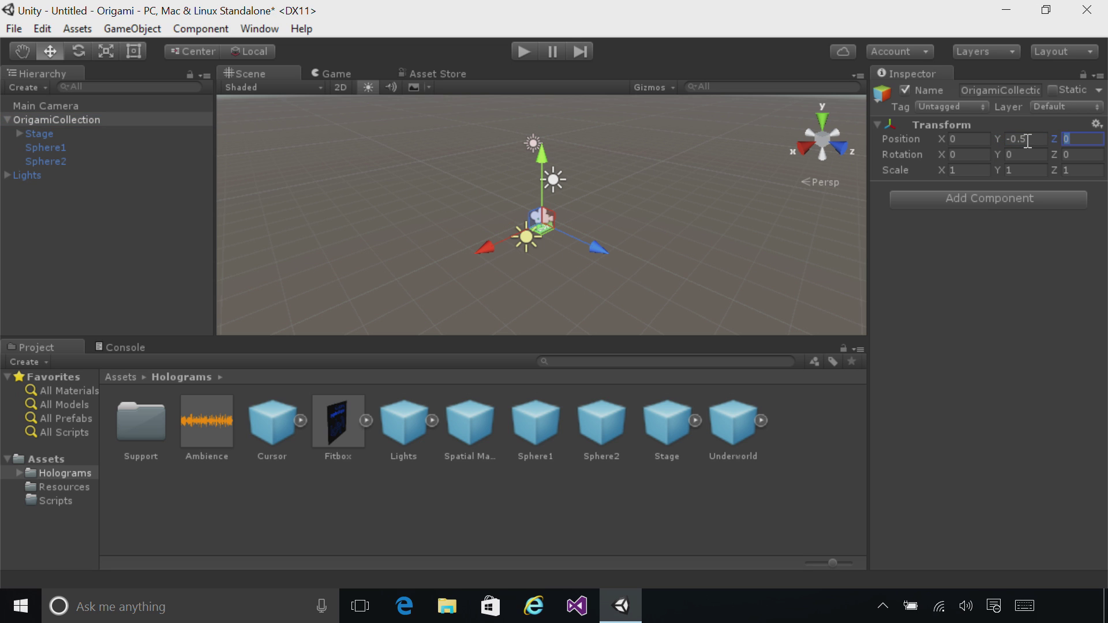
{"action": "type", "text": "2.0"}
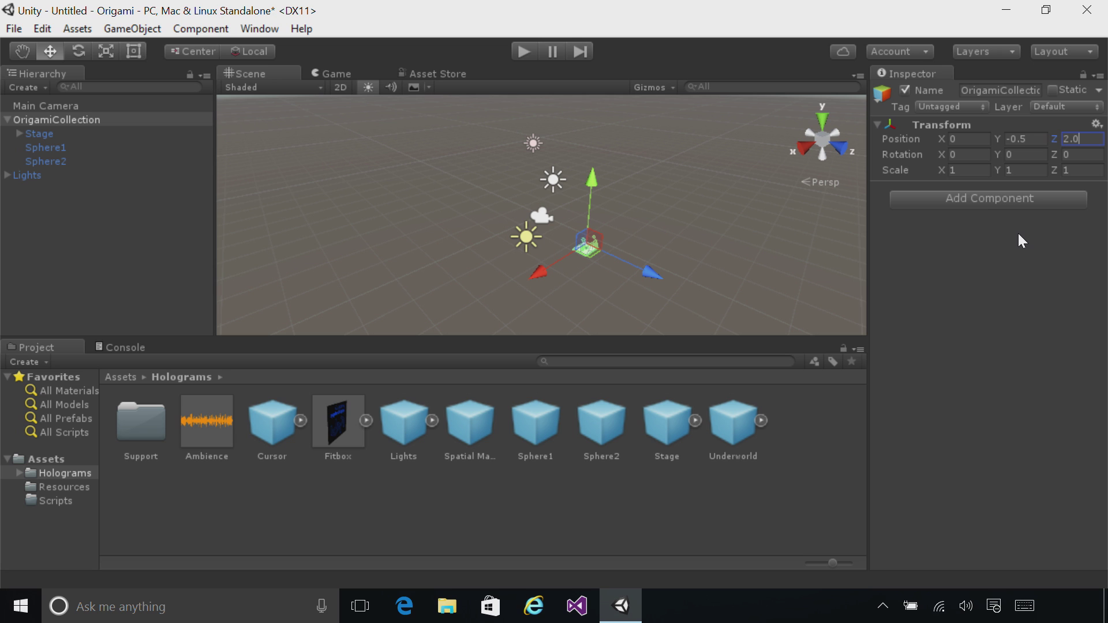
Run the scene in play mode to check the holograms, then stop playback.
{"action": "left_click", "coordinate": [526, 53]}
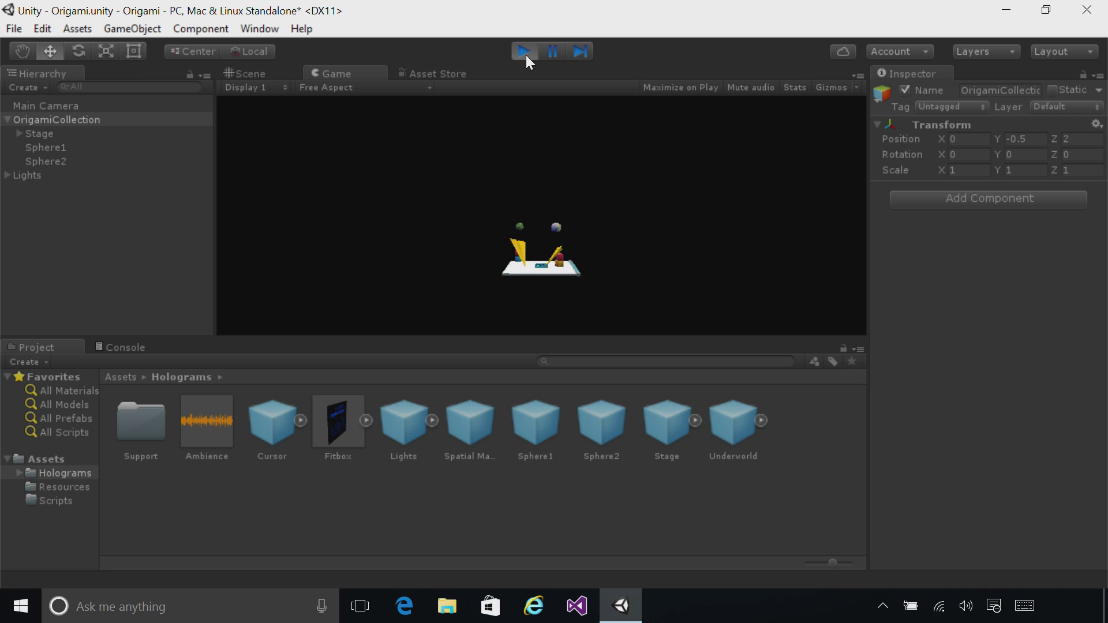
{"action": "left_click", "coordinate": [525, 54]}
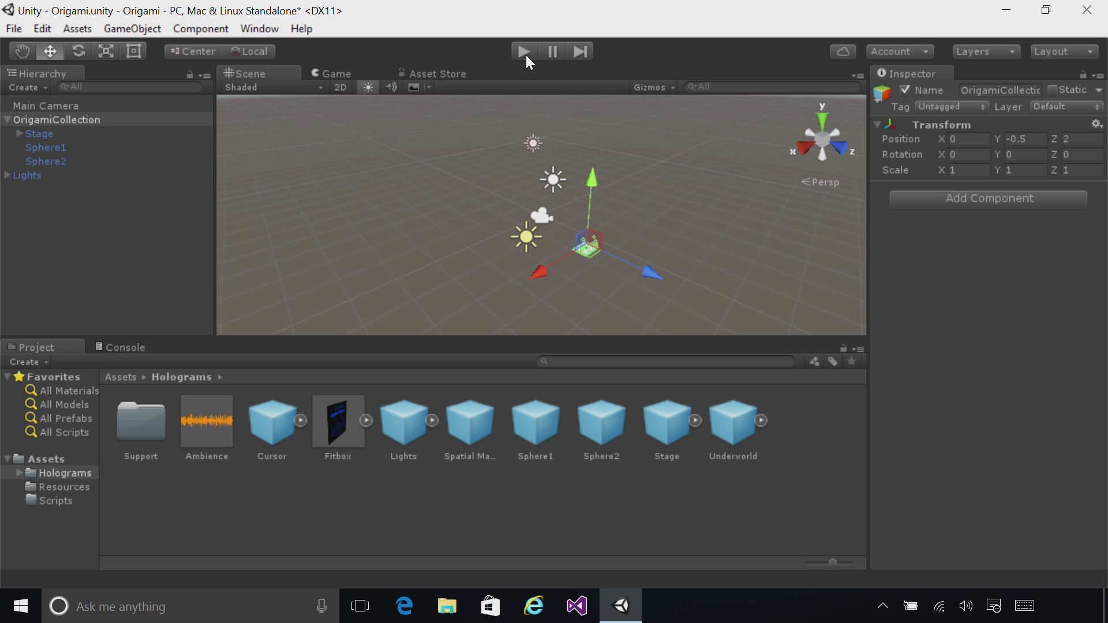
{"action": "left_click", "coordinate": [14, 28]}
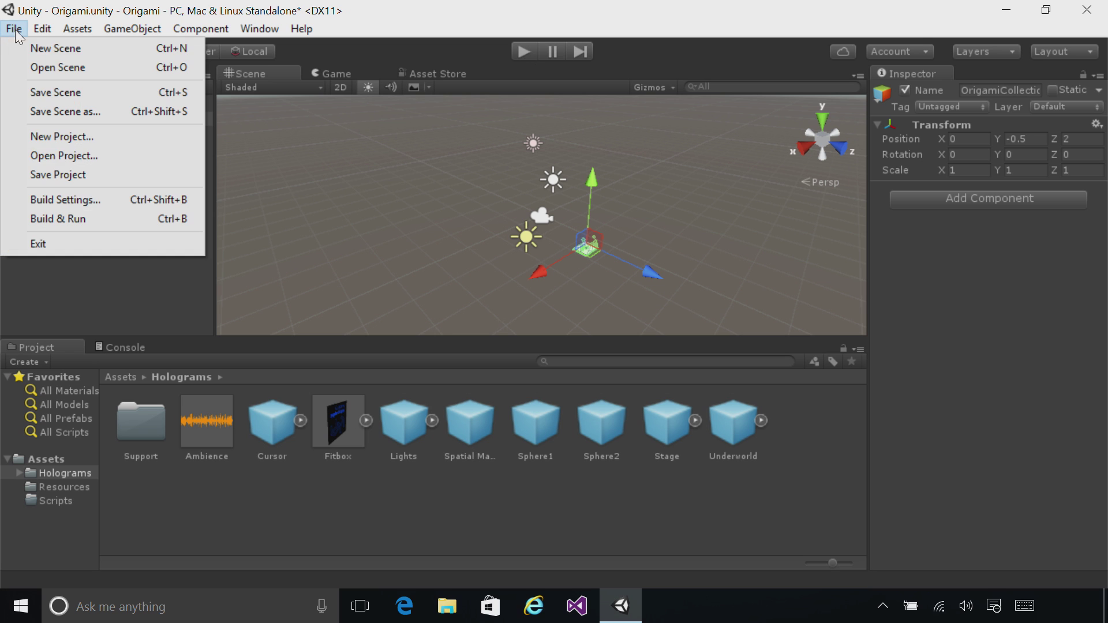
Switch the build platform to Windows Store with the Universal 10 SDK and D3D build type.
{"action": "left_click", "coordinate": [80, 203]}
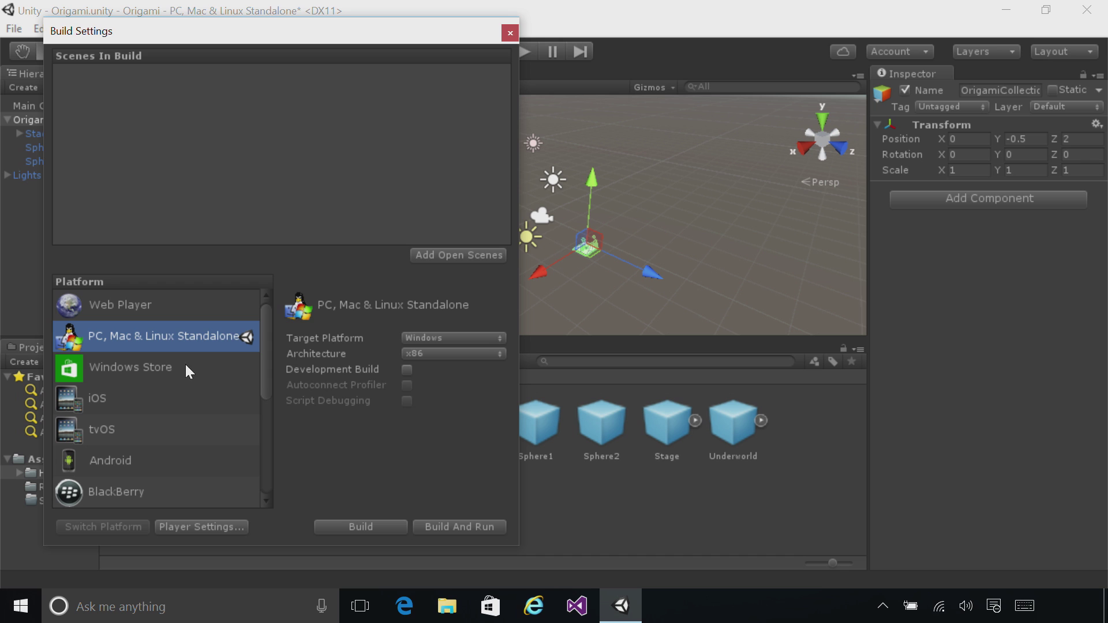
{"action": "left_click", "coordinate": [185, 365]}
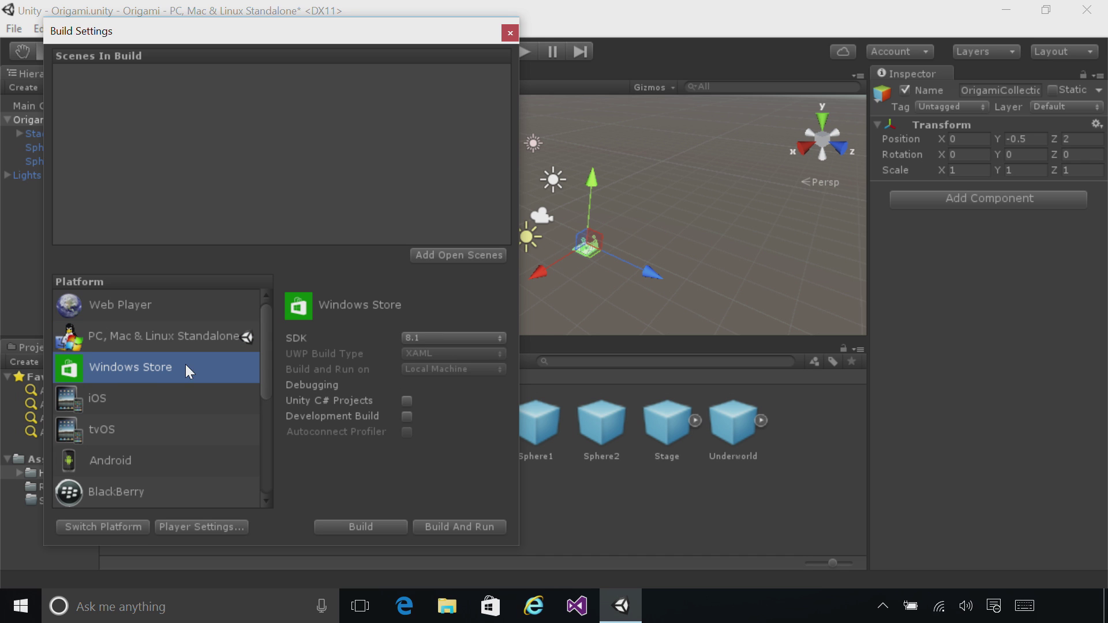
{"action": "left_click", "coordinate": [450, 338]}
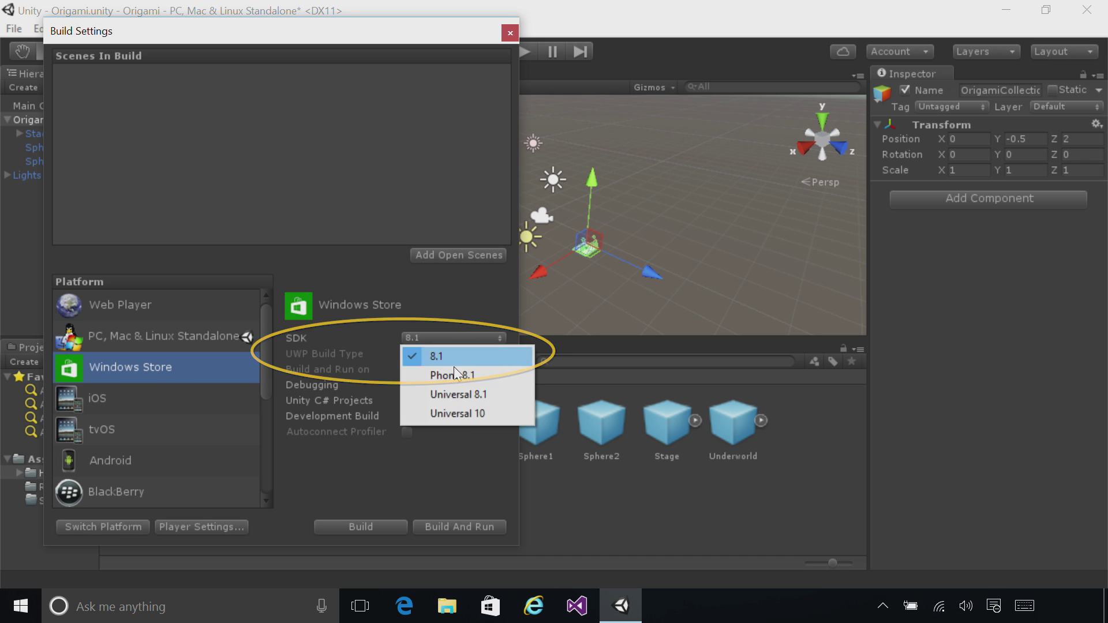
{"action": "left_click", "coordinate": [466, 414]}
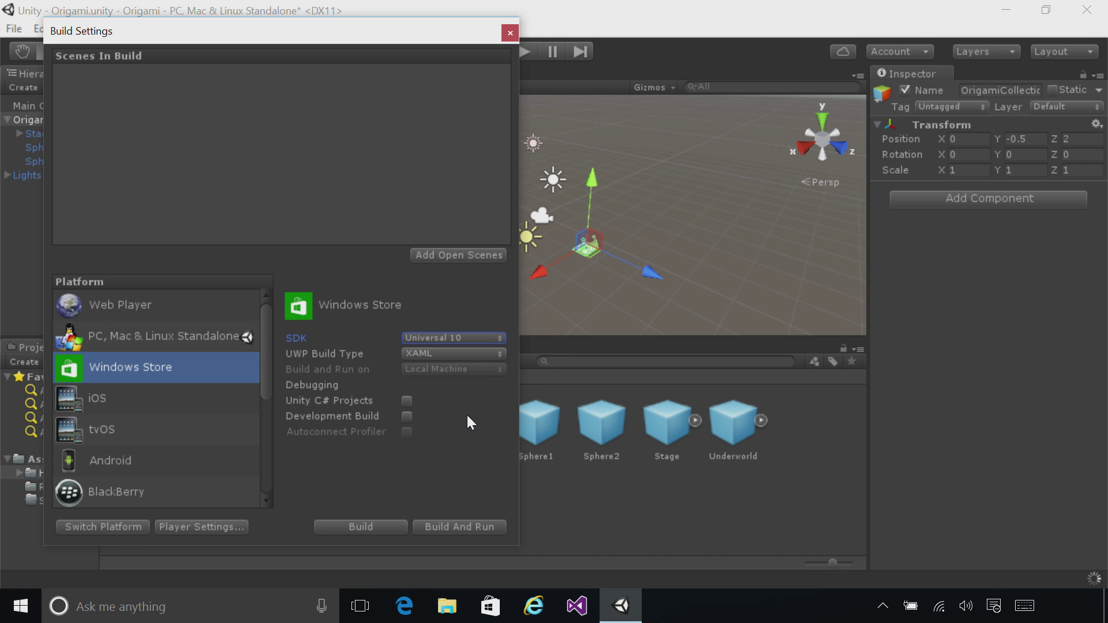
{"action": "left_click", "coordinate": [439, 353]}
{"action": "left_click", "coordinate": [445, 387]}
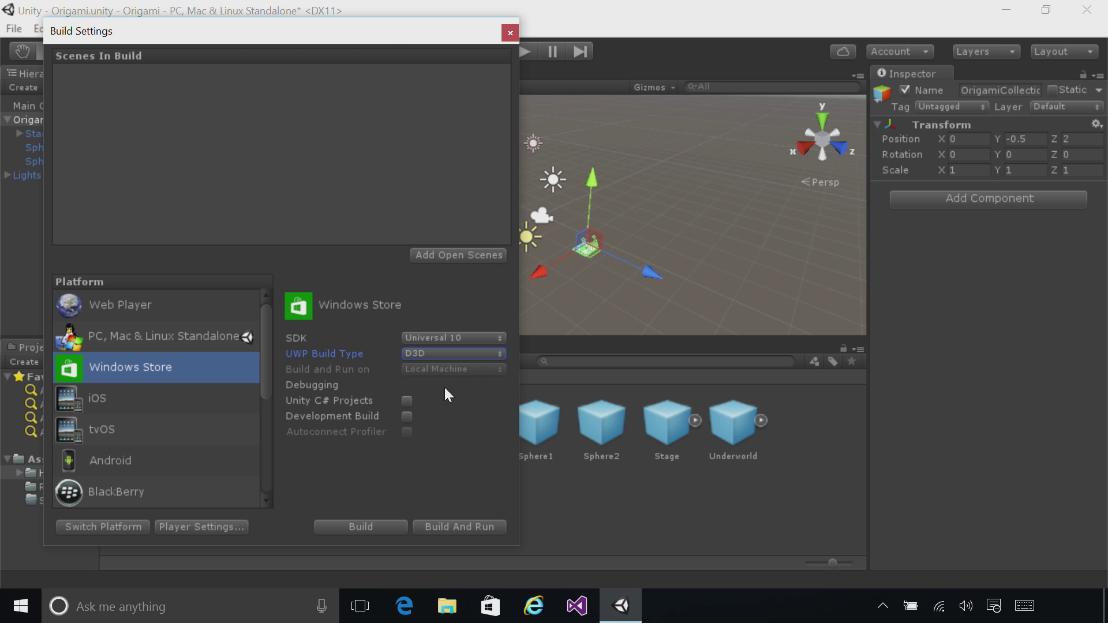
Enable Unity C# Projects, add Origami.unity to the build, and start building.
{"action": "left_click", "coordinate": [407, 401]}
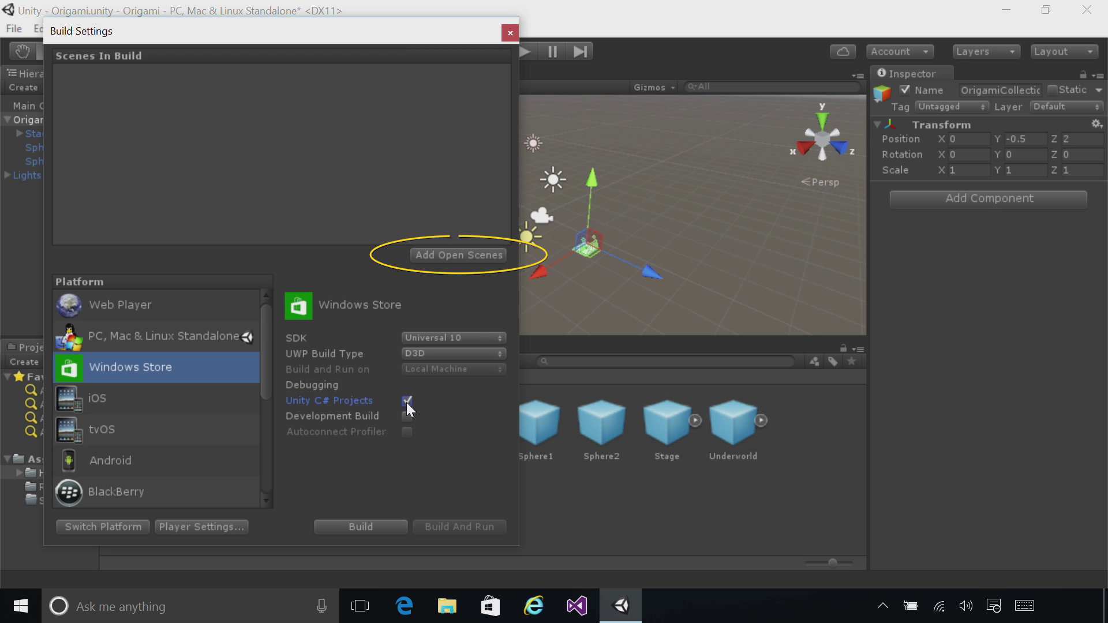
{"action": "left_click", "coordinate": [443, 255]}
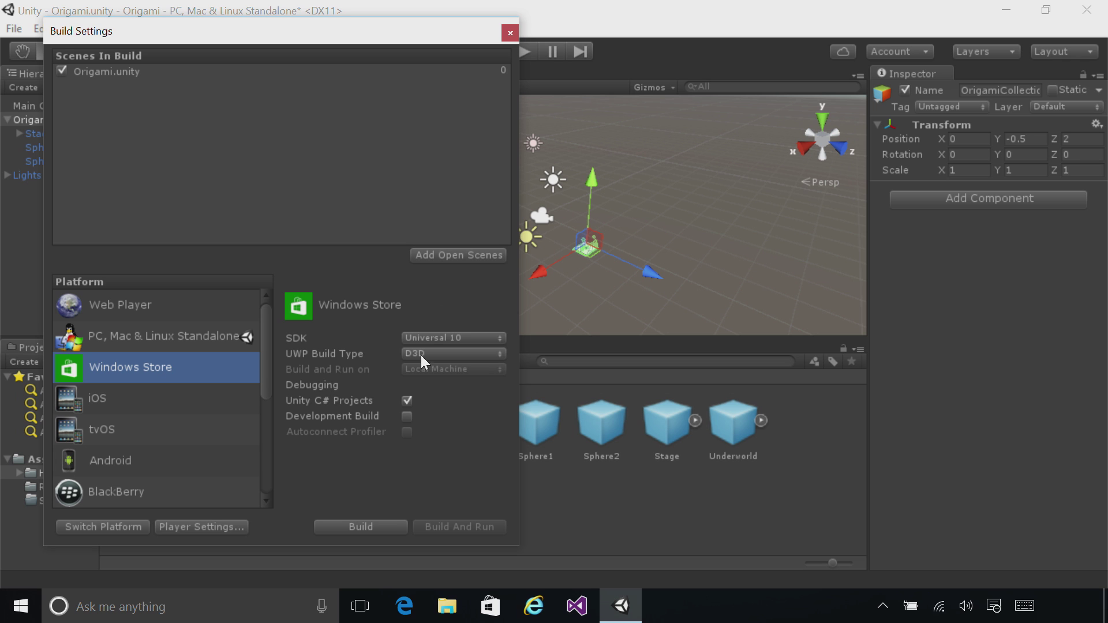
{"action": "left_click", "coordinate": [396, 527]}
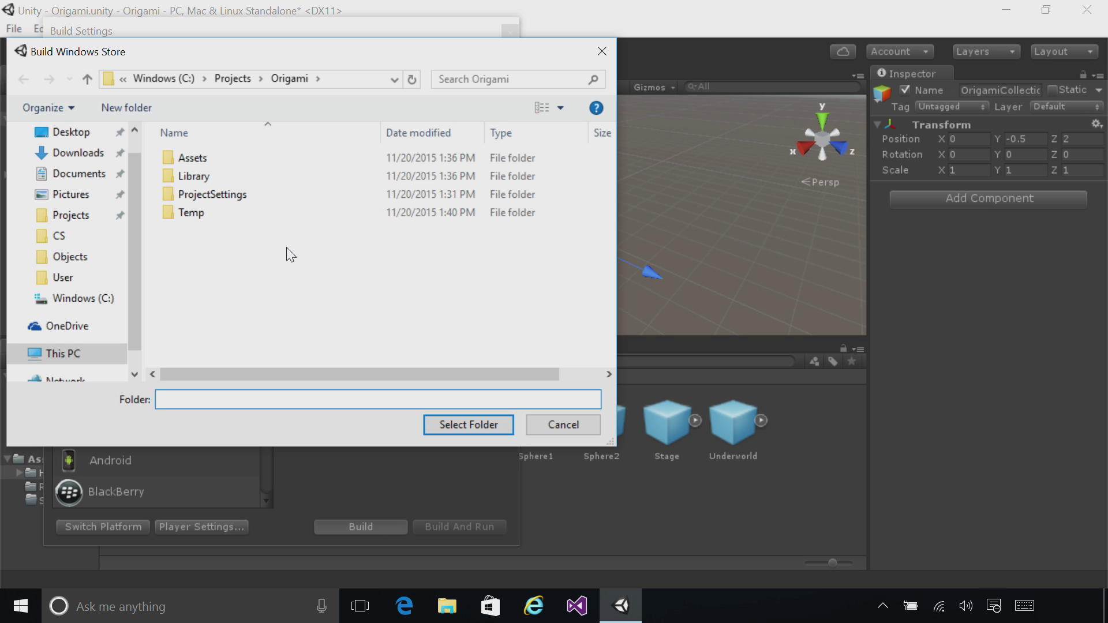
Build the Windows Store project into a new folder named 'App'.
{"action": "left_click", "coordinate": [137, 108]}
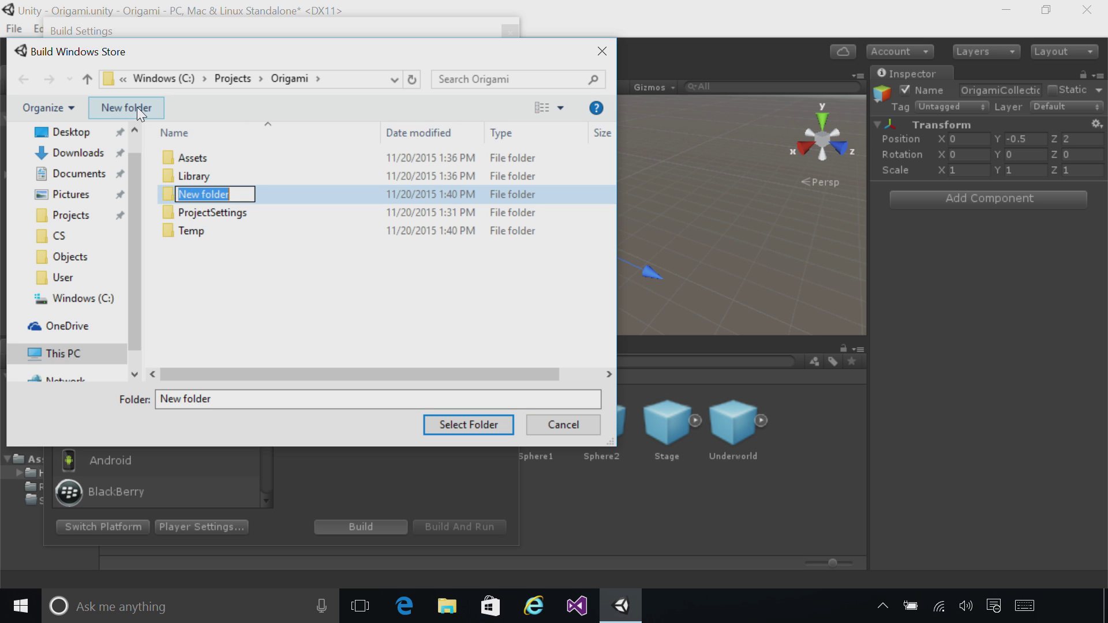
{"action": "type", "text": "App"}
{"action": "key", "text": "Return"}
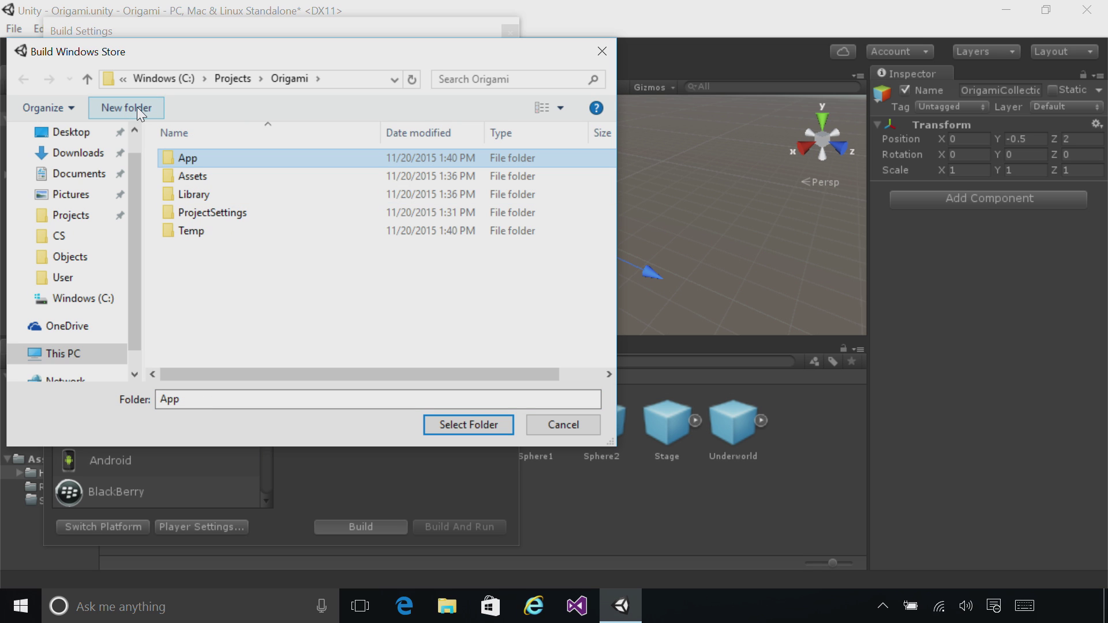
{"action": "left_click", "coordinate": [460, 427]}
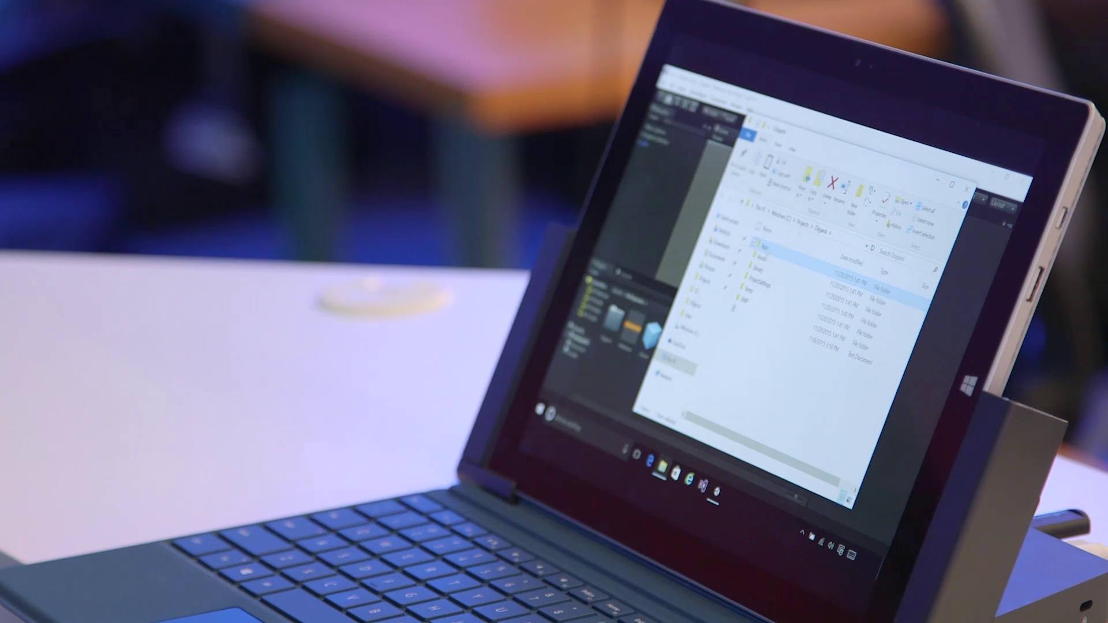
Open Origami.sln from the App folder in Visual Studio.
{"action": "double_click", "coordinate": [765, 248]}
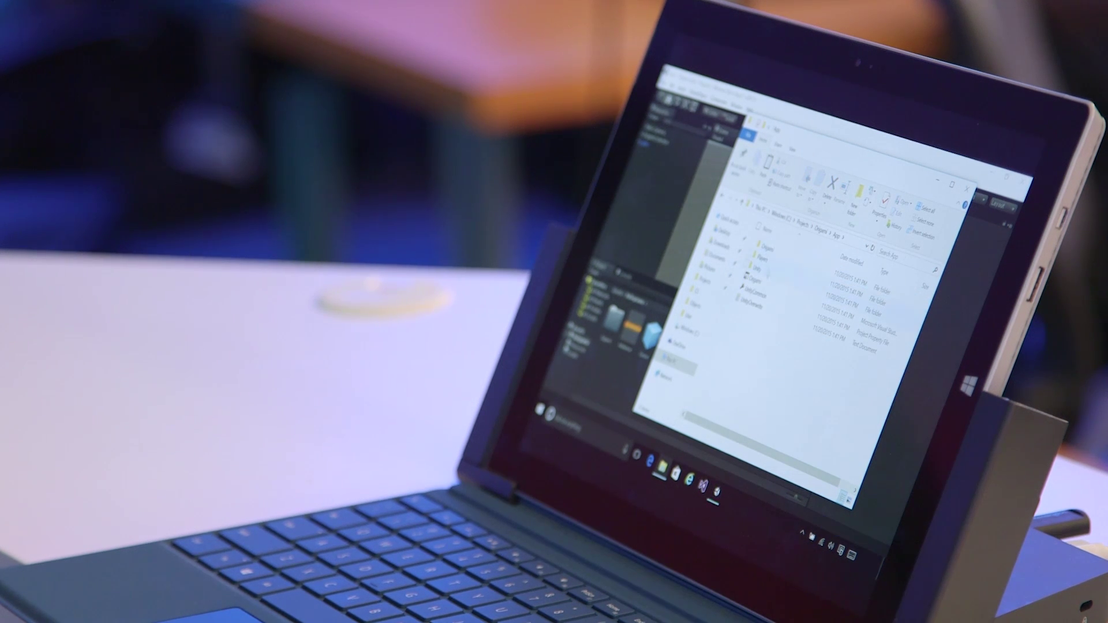
{"action": "double_click", "coordinate": [766, 287]}
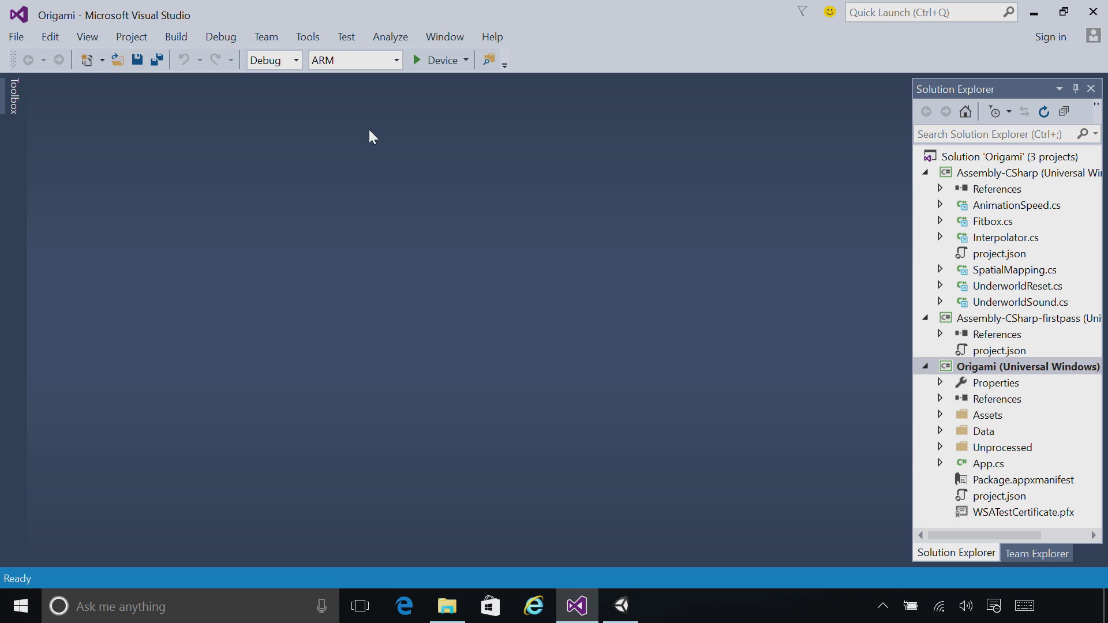
Target Release, x86 and the HoloLens Emulator, then build and deploy the app.
{"action": "left_click", "coordinate": [296, 60]}
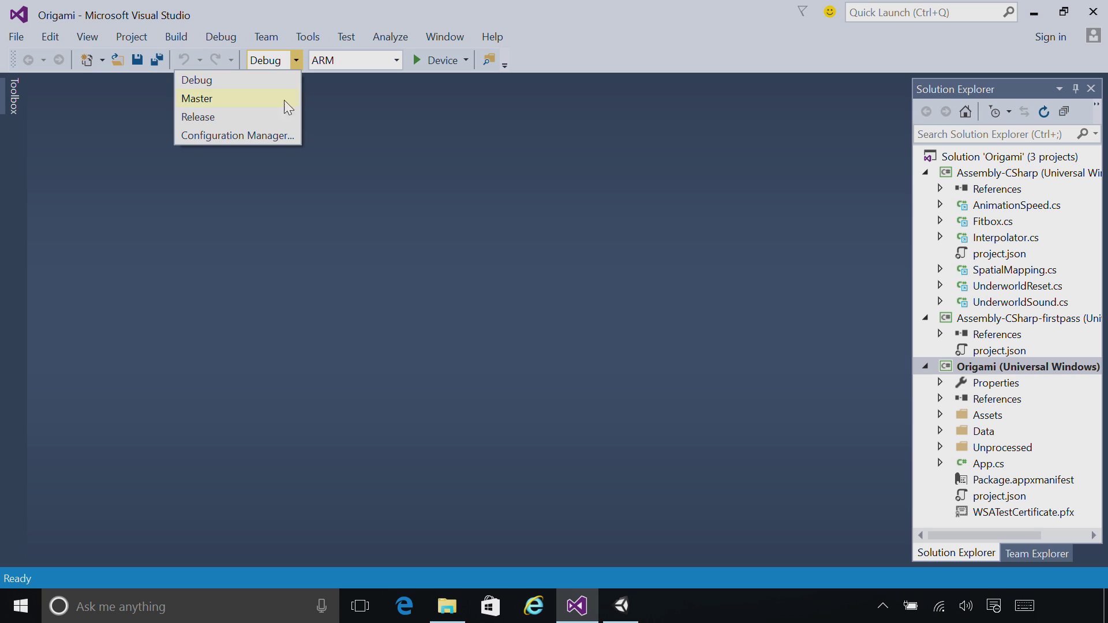
{"action": "left_click", "coordinate": [277, 117]}
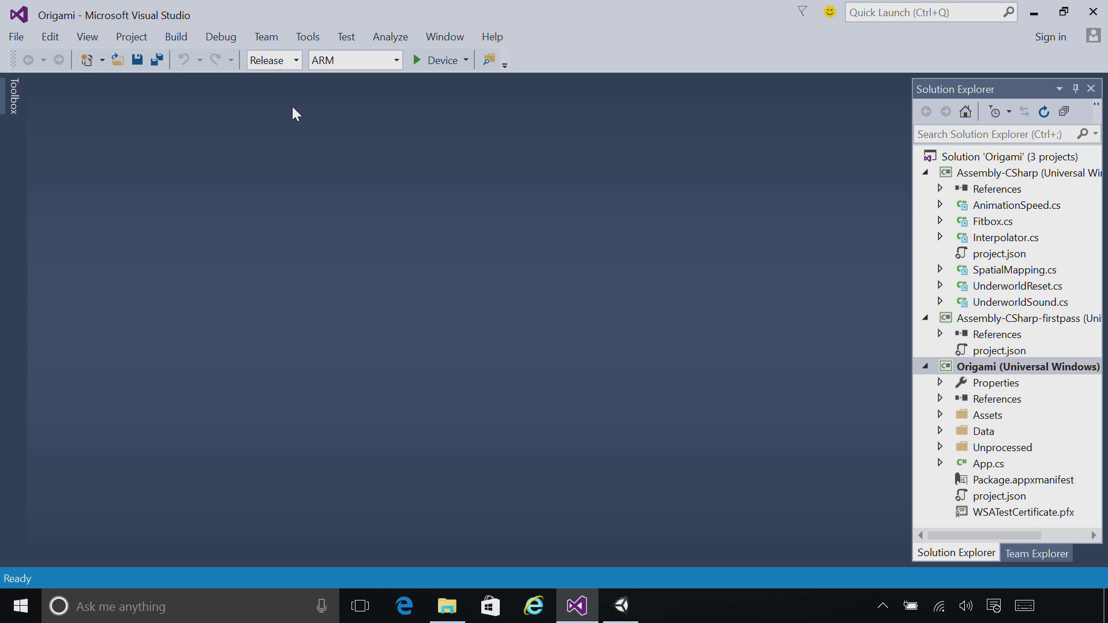
{"action": "left_click", "coordinate": [397, 61]}
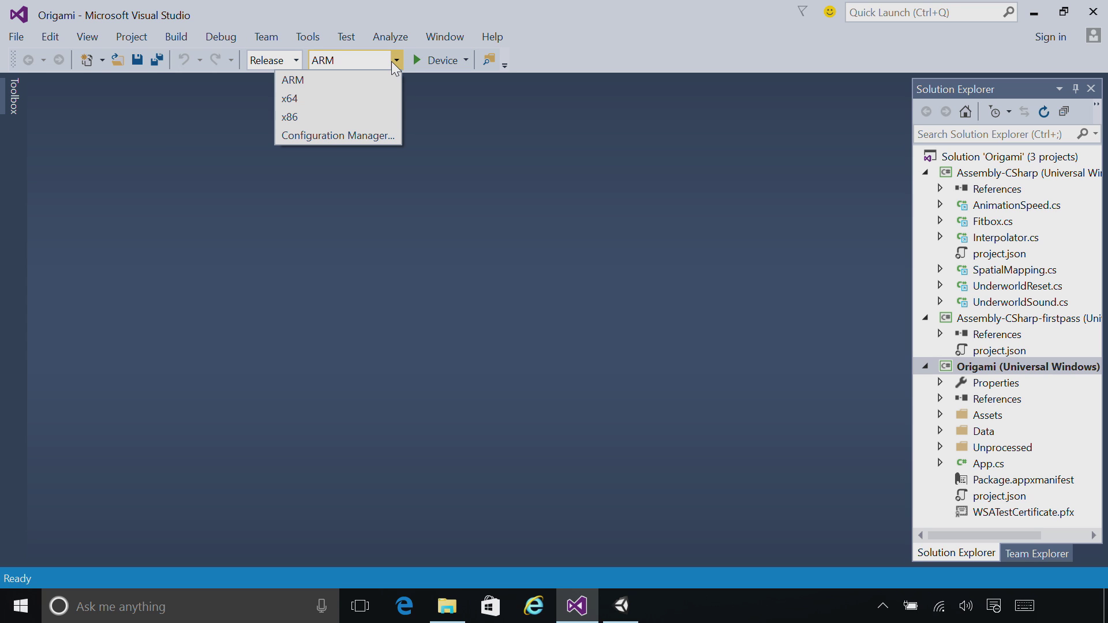
{"action": "left_click", "coordinate": [373, 115]}
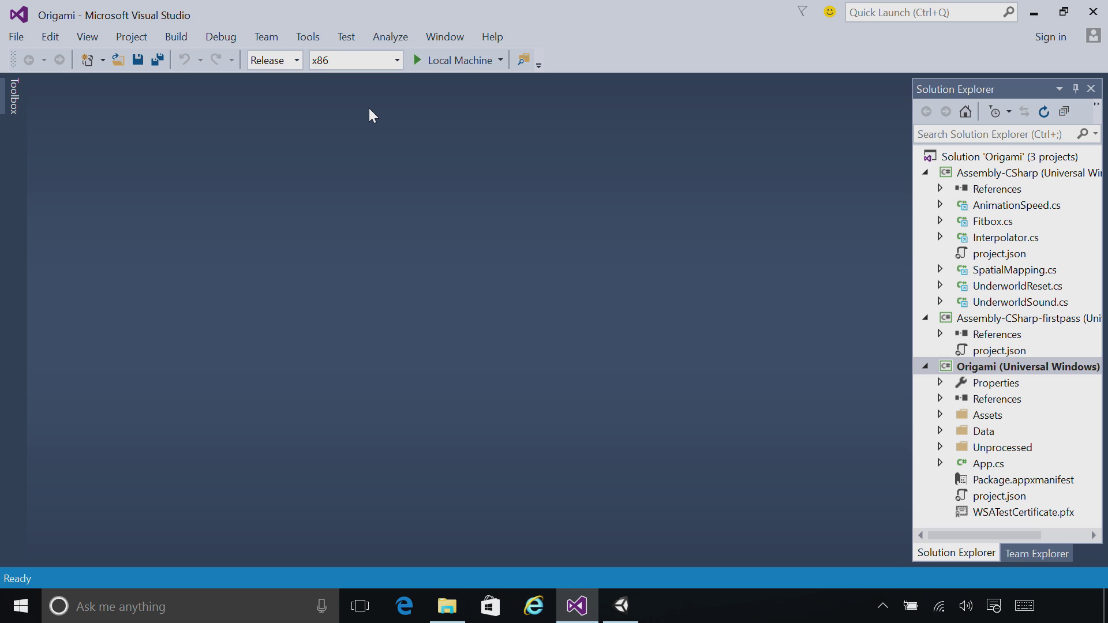
{"action": "left_click", "coordinate": [499, 60]}
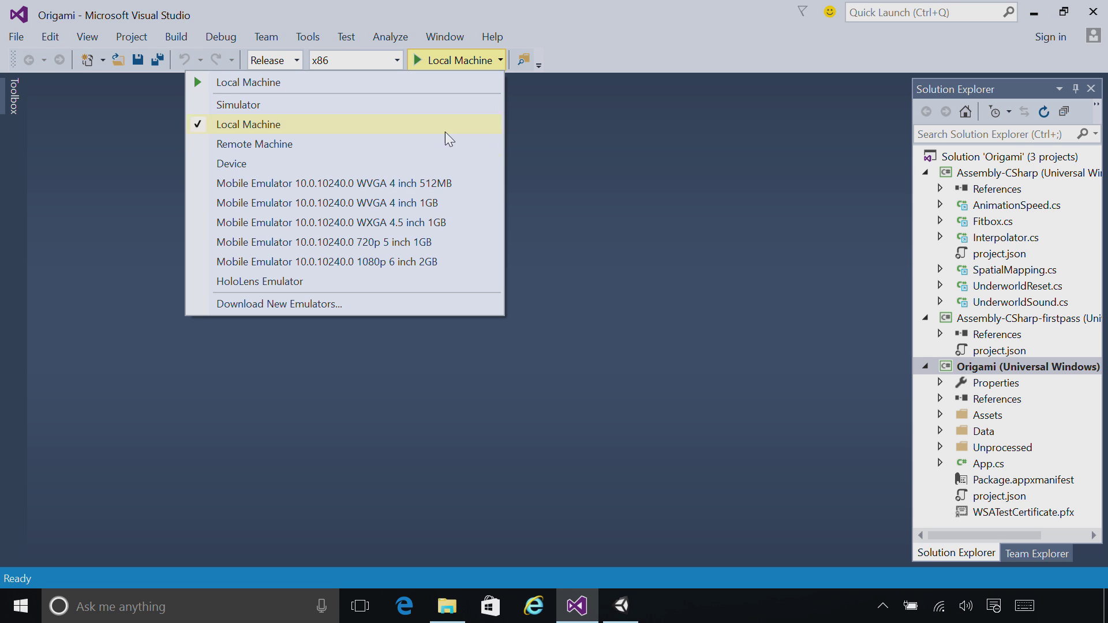
{"action": "left_click", "coordinate": [380, 281]}
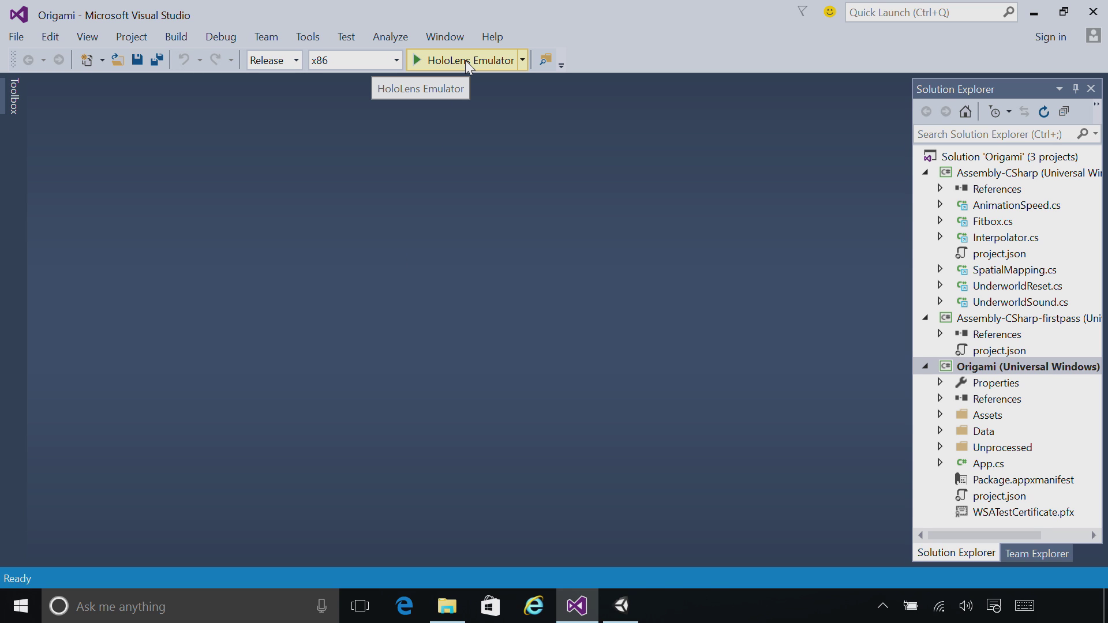
{"action": "left_click", "coordinate": [465, 60]}
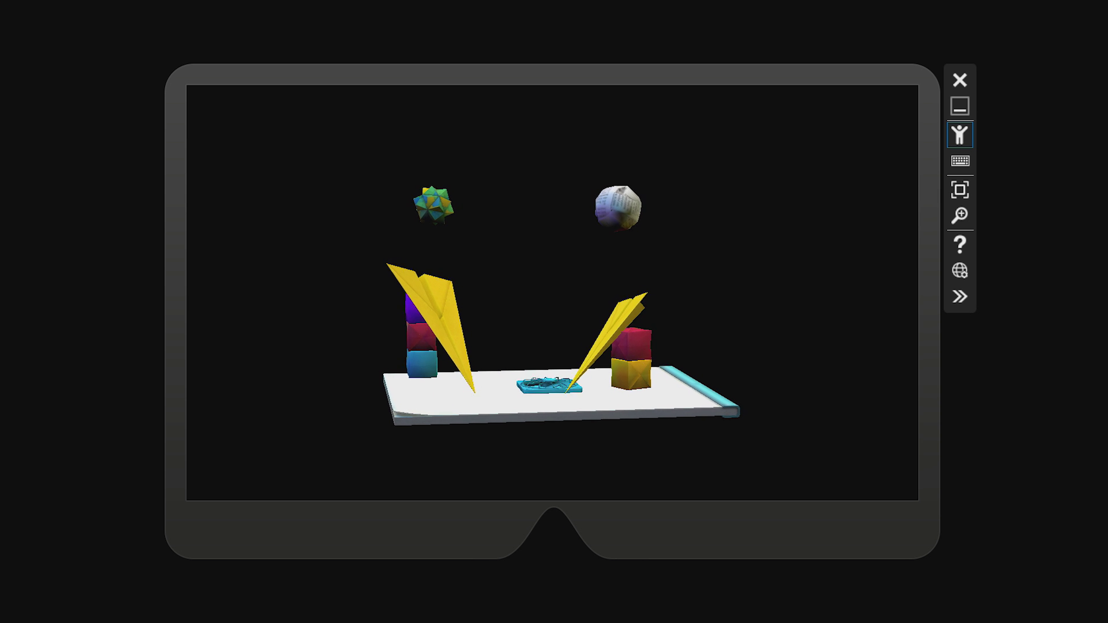
Walk forward and turn left to view the origami holograms from different angles.
{"action": "key", "text": "w"}
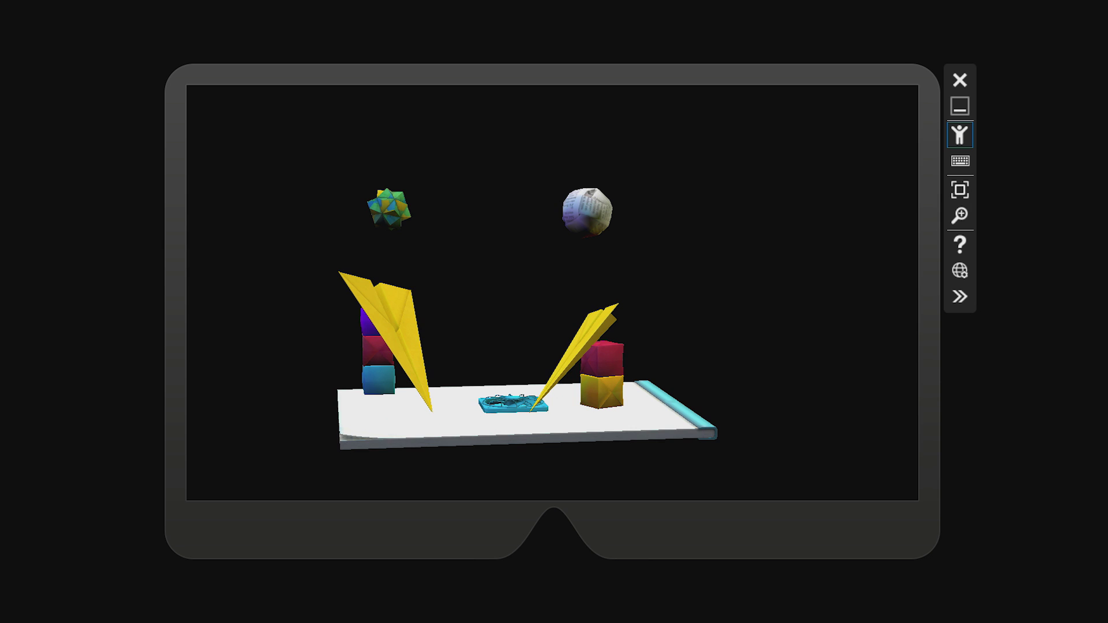
{"action": "key", "text": "Left"}
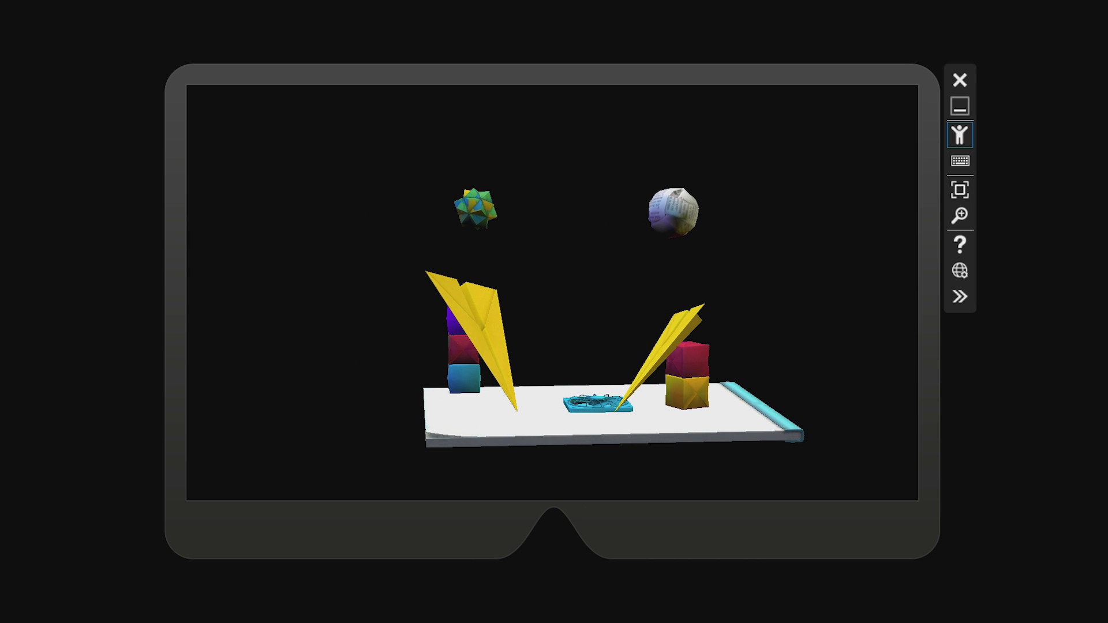